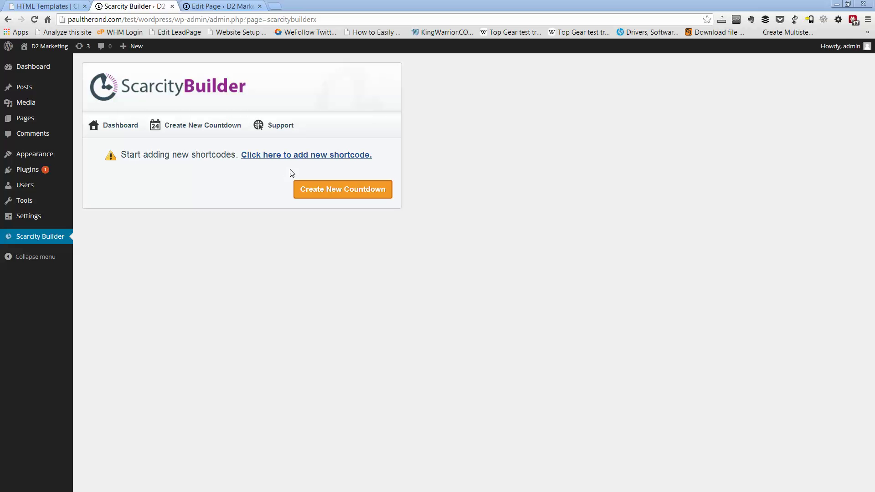
# Step: Start a new countdown shortcode named "Test 2" with the Ever Green countdown type
pyautogui.click(331, 155)
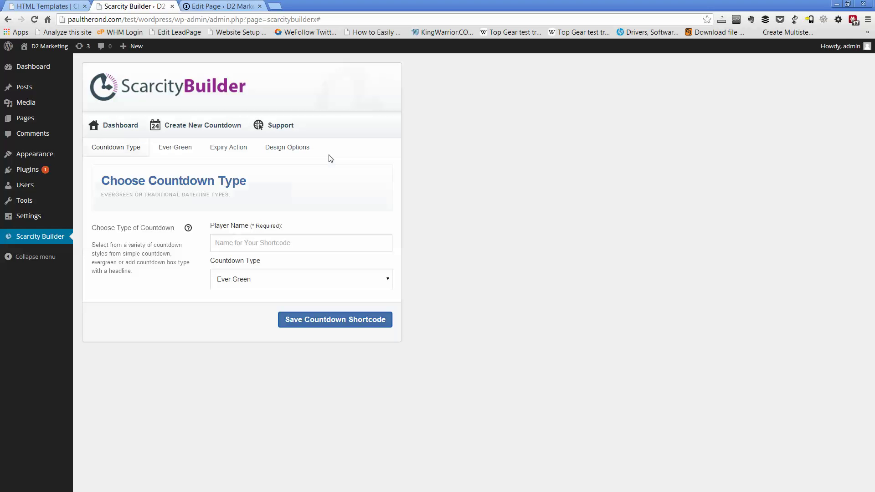
pyautogui.click(271, 245)
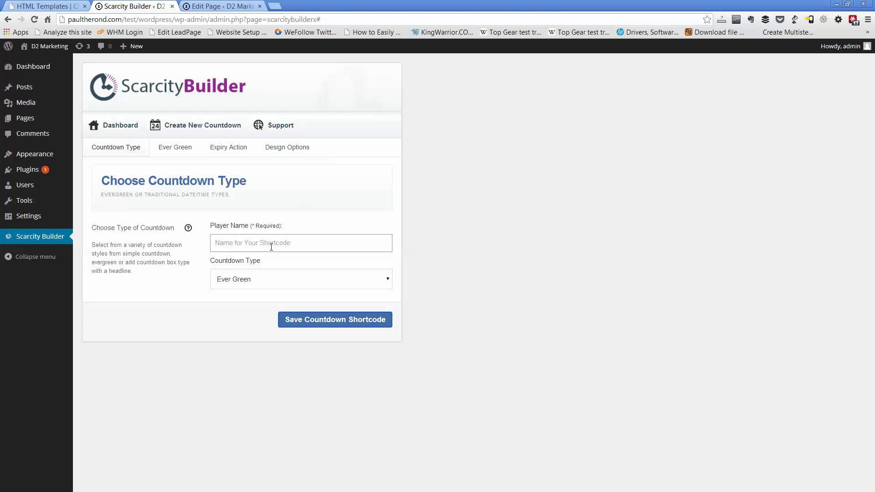
pyautogui.write('Testc')
pyautogui.press('BackSpace')
pyautogui.write('w2')
pyautogui.doubleClick(231, 243)
pyautogui.write('2')
pyautogui.click(383, 280)
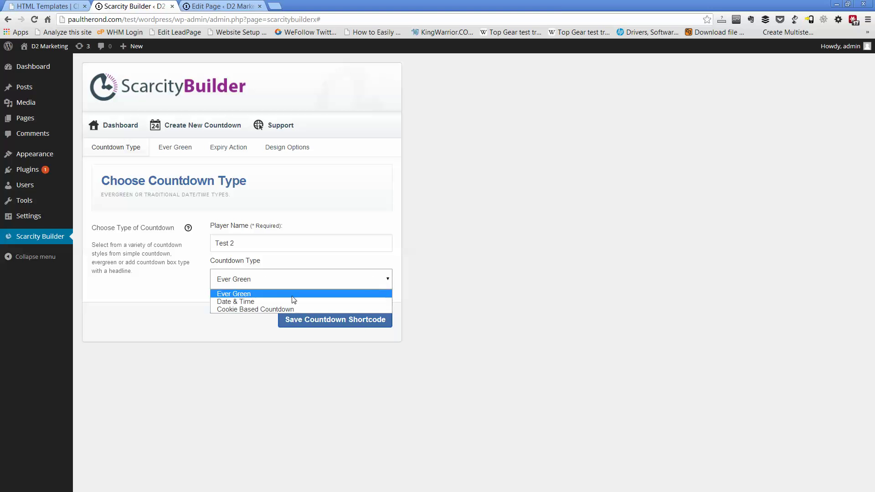
pyautogui.click(248, 295)
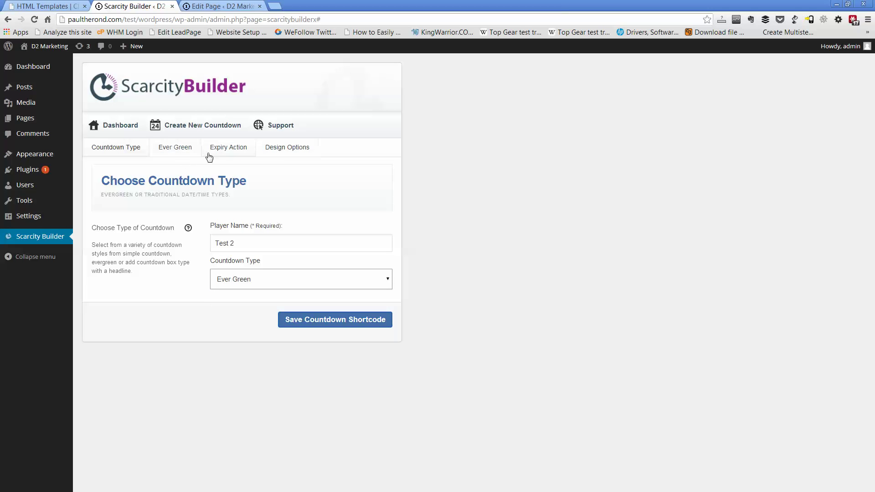
# Step: Try the Date & Time and Cookie Based Countdown types, and return the countdown type to Ever Green
pyautogui.click(275, 286)
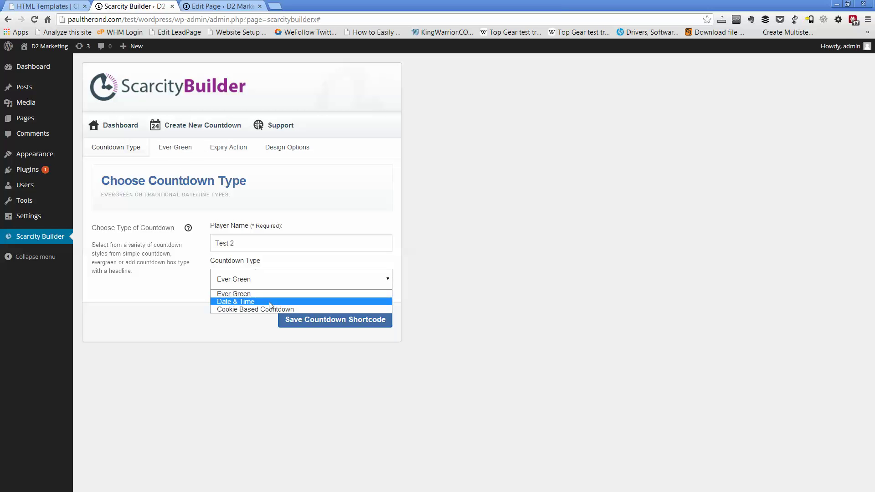
pyautogui.click(269, 301)
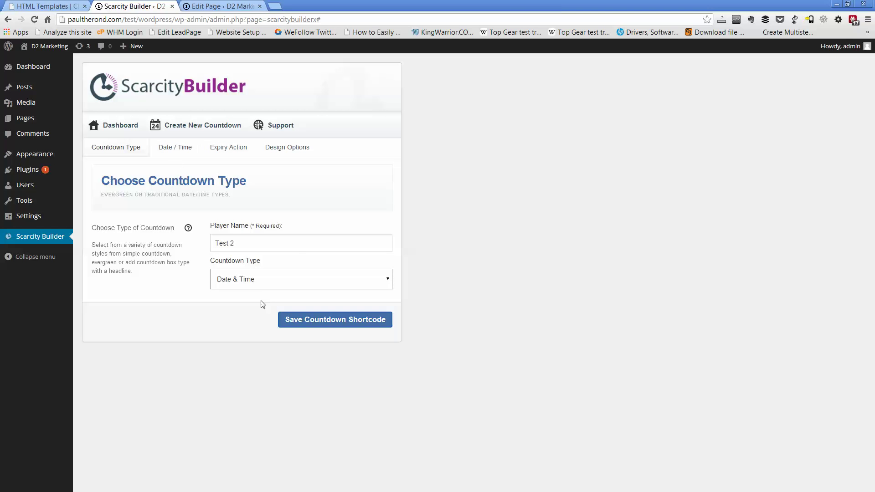
pyautogui.click(269, 281)
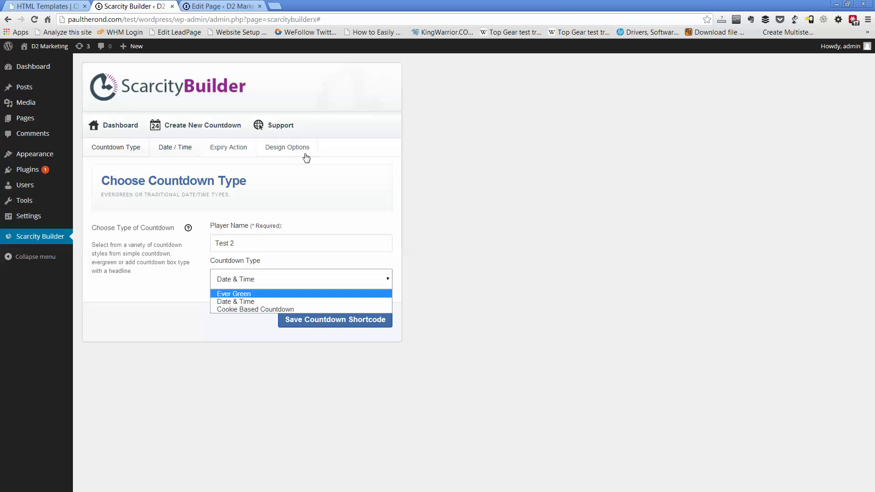
pyautogui.click(254, 309)
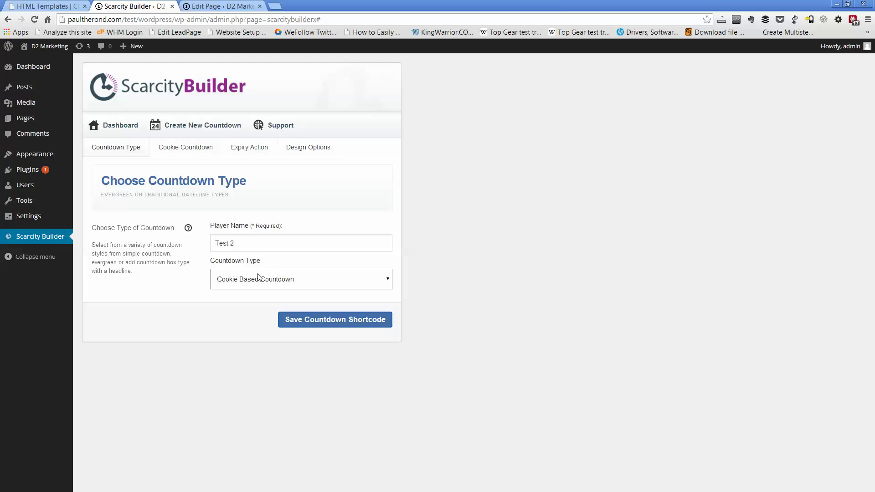
pyautogui.click(310, 285)
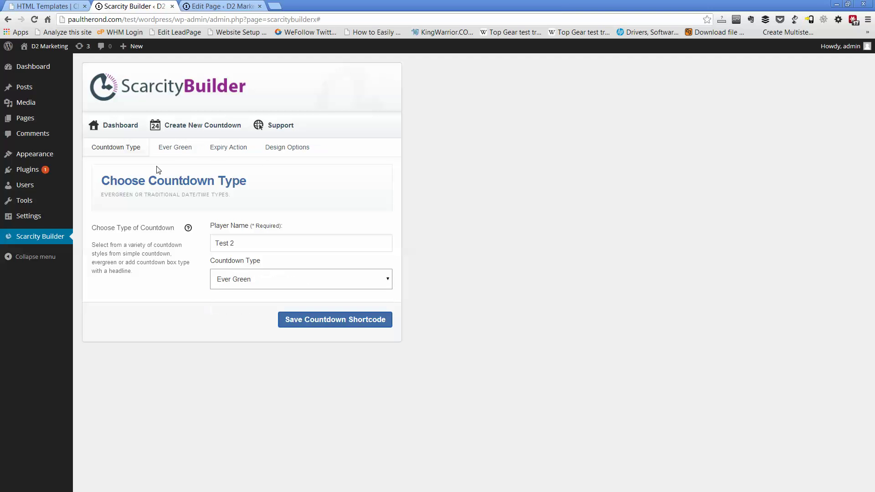
# Step: Set the Ever Green countdown duration to 7 days, 12 hours and 35 minutes
pyautogui.click(172, 151)
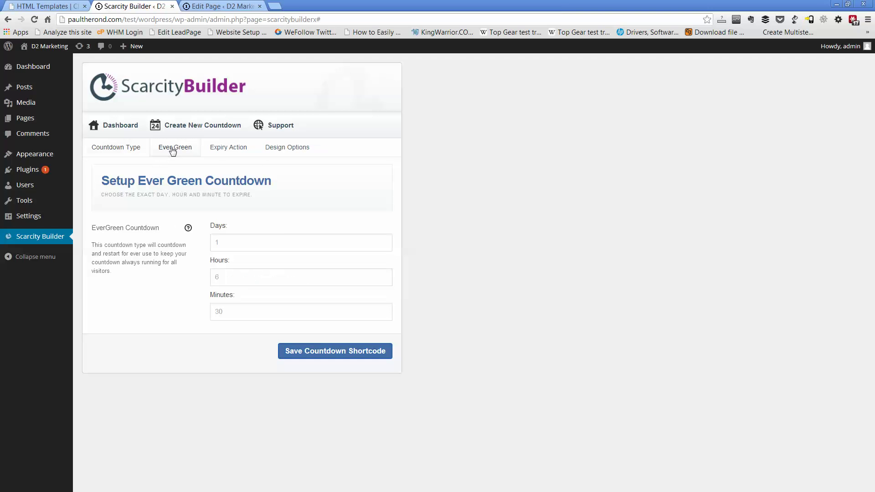
pyautogui.click(230, 246)
pyautogui.click(271, 214)
pyautogui.click(233, 246)
pyautogui.write('7')
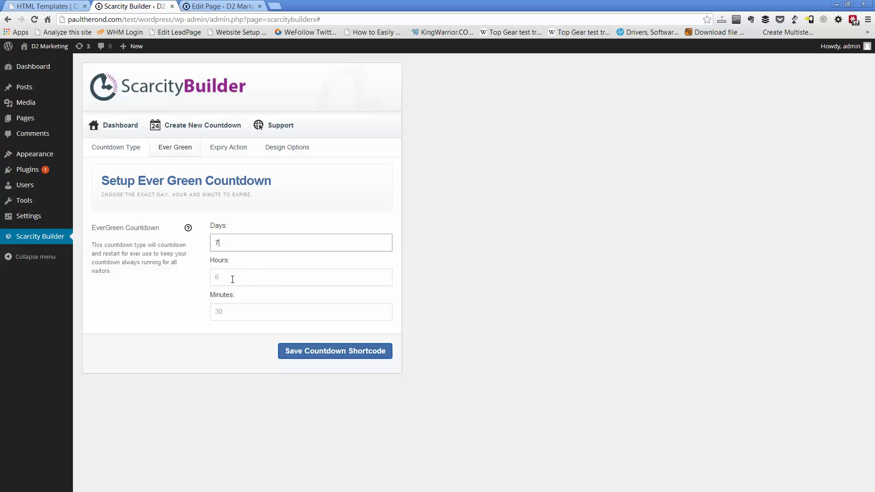
pyautogui.click(233, 279)
pyautogui.write('12')
pyautogui.click(249, 313)
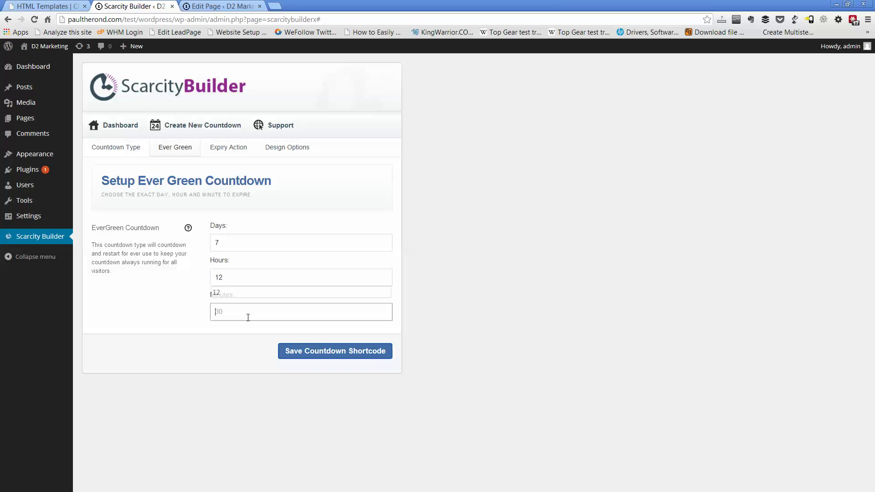
pyautogui.write('35')
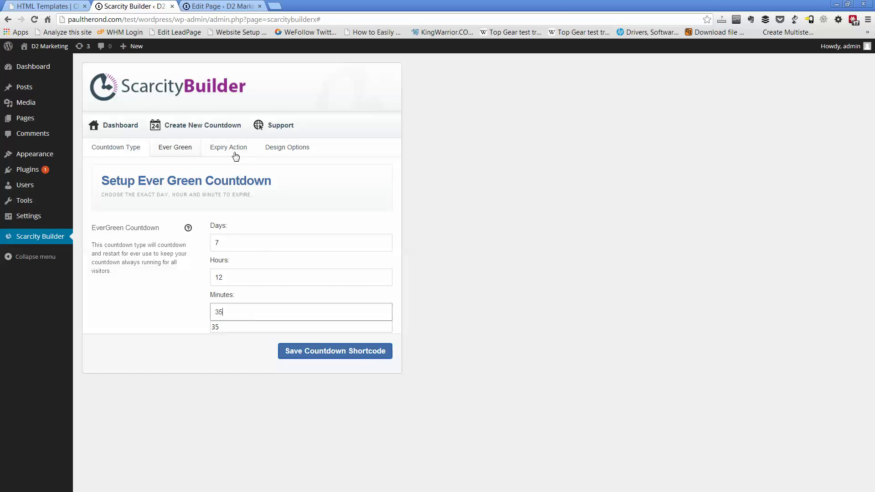
# Step: Set the countdown's expiry action to Do Nothing
pyautogui.click(232, 153)
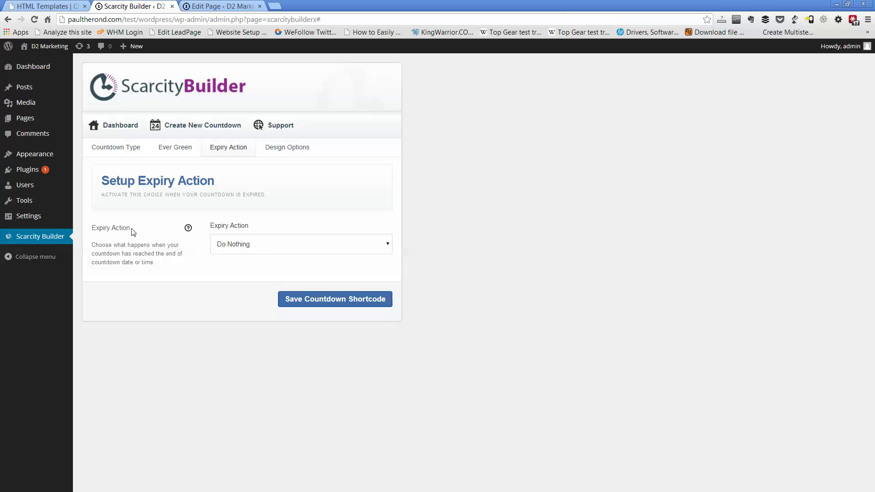
pyautogui.click(267, 247)
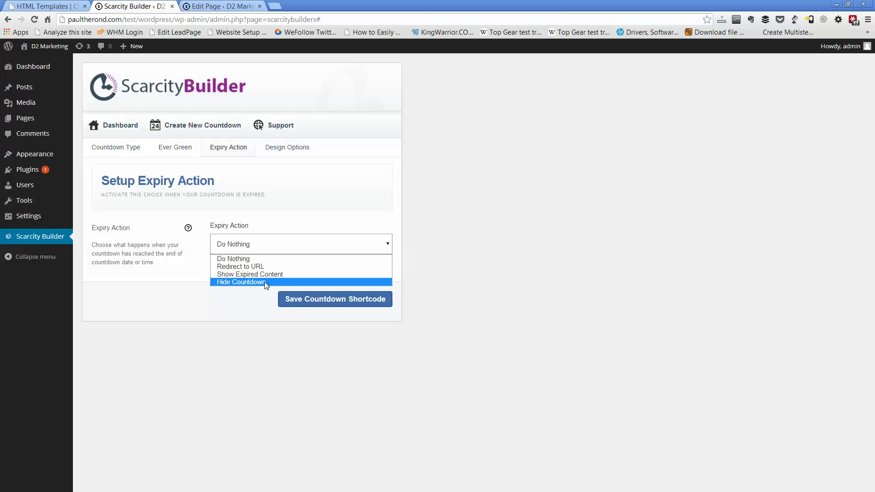
pyautogui.click(257, 258)
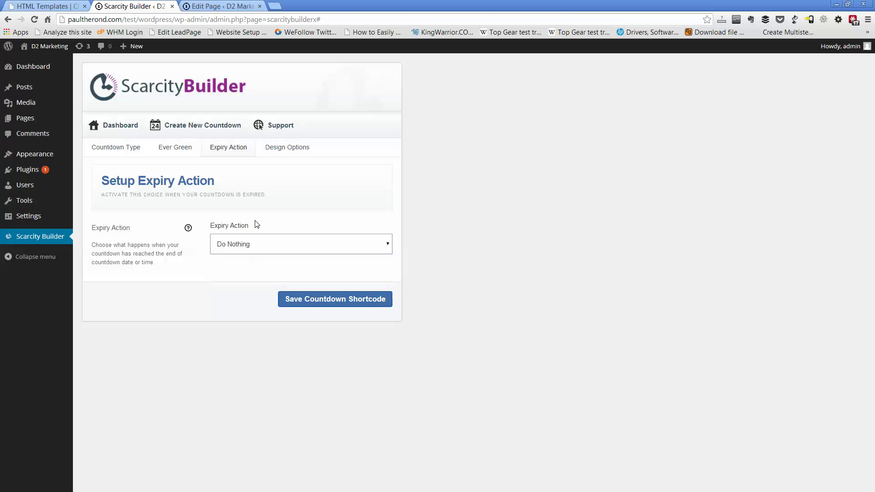
# Step: In the countdown's design options, choose the Oswald font and the Medium countdown size
pyautogui.click(283, 150)
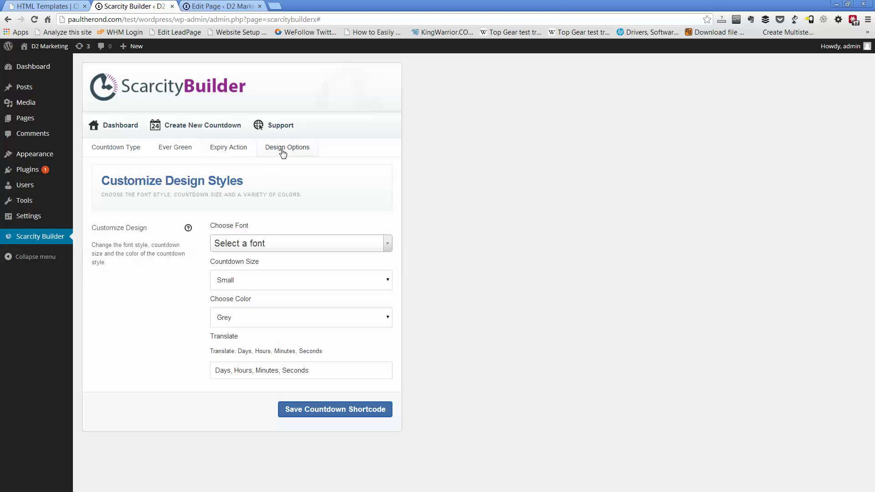
pyautogui.click(346, 246)
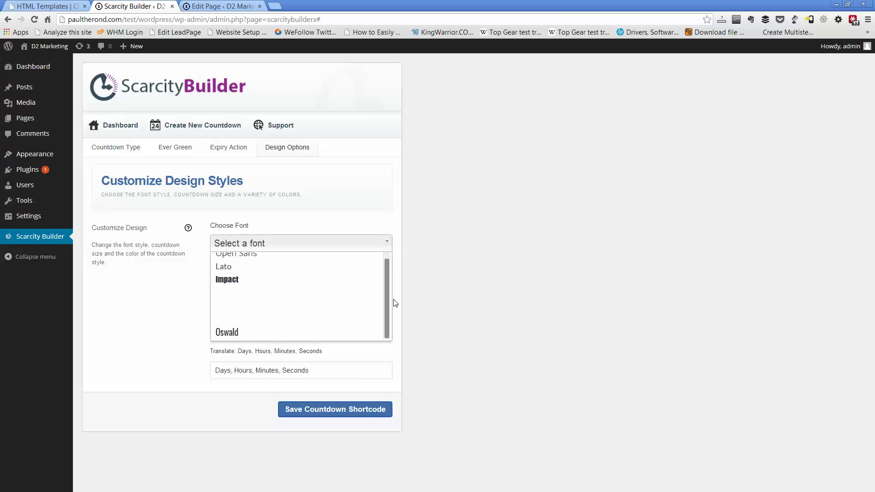
pyautogui.moveTo(386, 303); pyautogui.dragTo(386, 269)
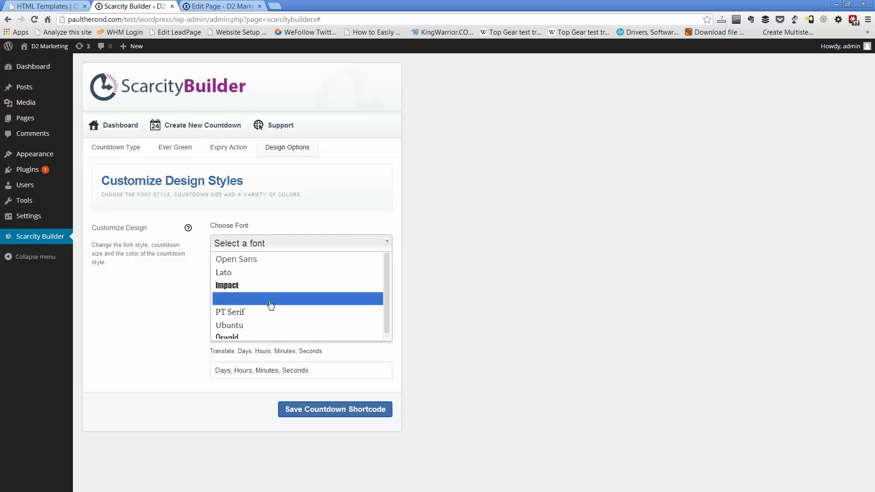
pyautogui.moveTo(387, 266); pyautogui.dragTo(386, 282)
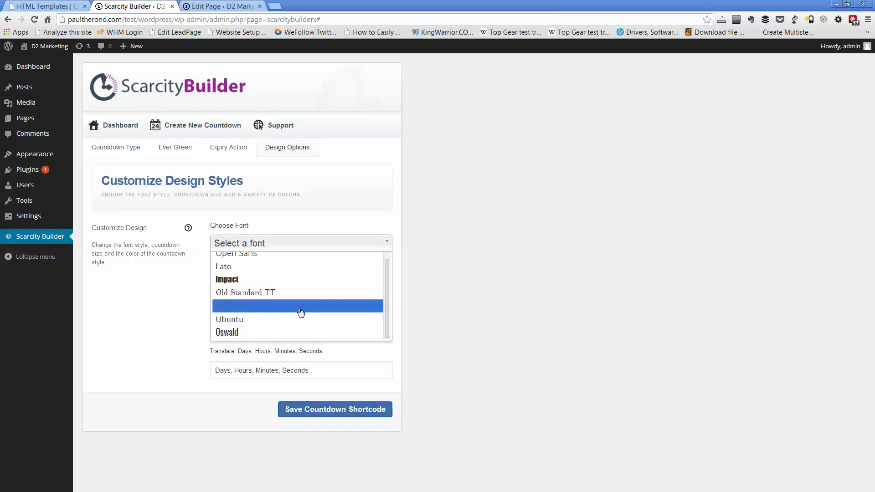
pyautogui.click(236, 334)
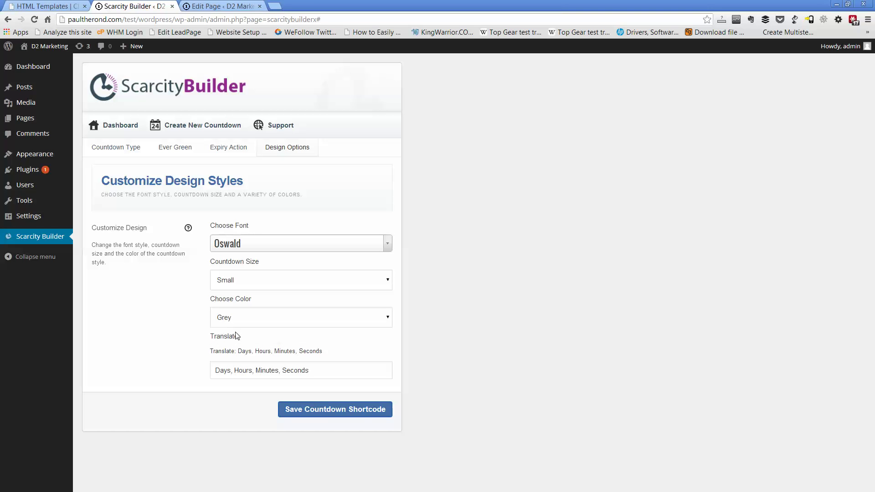
pyautogui.click(268, 279)
pyautogui.click(260, 301)
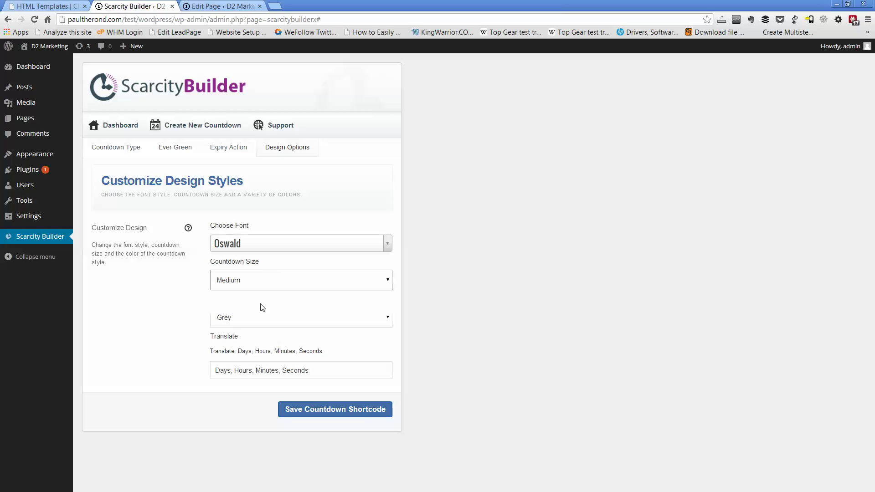
pyautogui.click(255, 281)
pyautogui.click(330, 340)
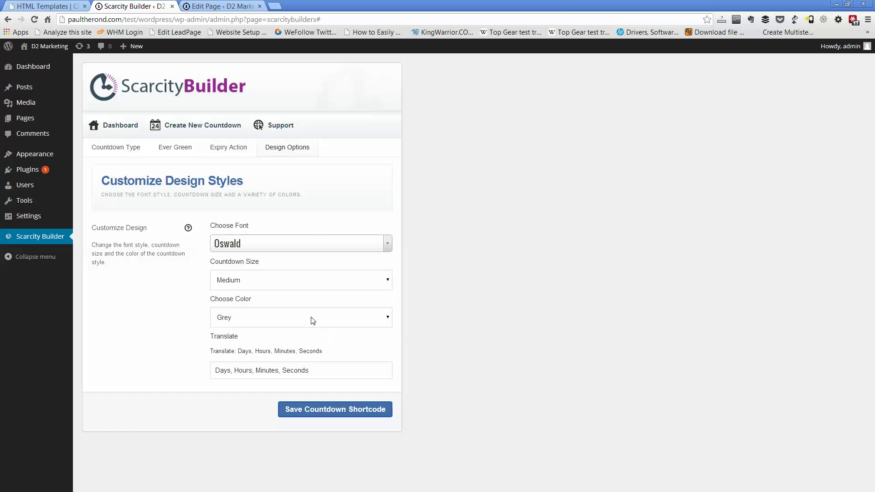
# Step: Set the countdown color to Green and save the countdown shortcode
pyautogui.click(313, 319)
pyautogui.click(272, 363)
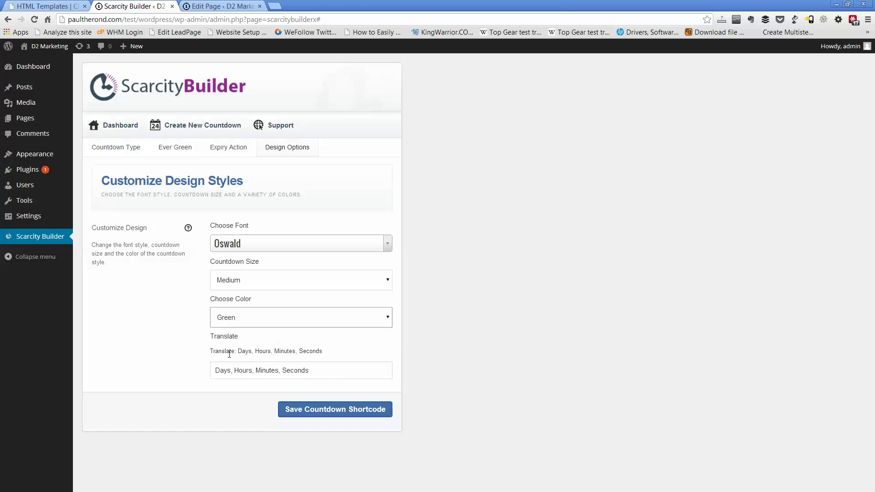
pyautogui.click(242, 370)
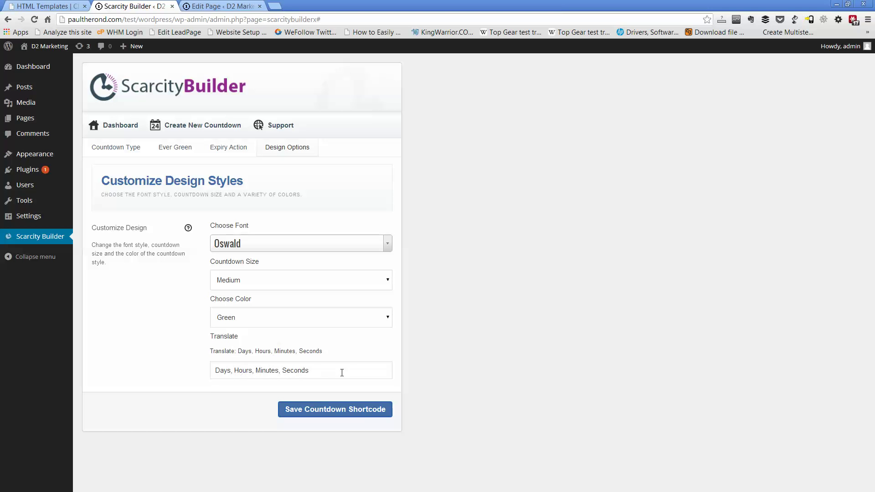
pyautogui.click(313, 375)
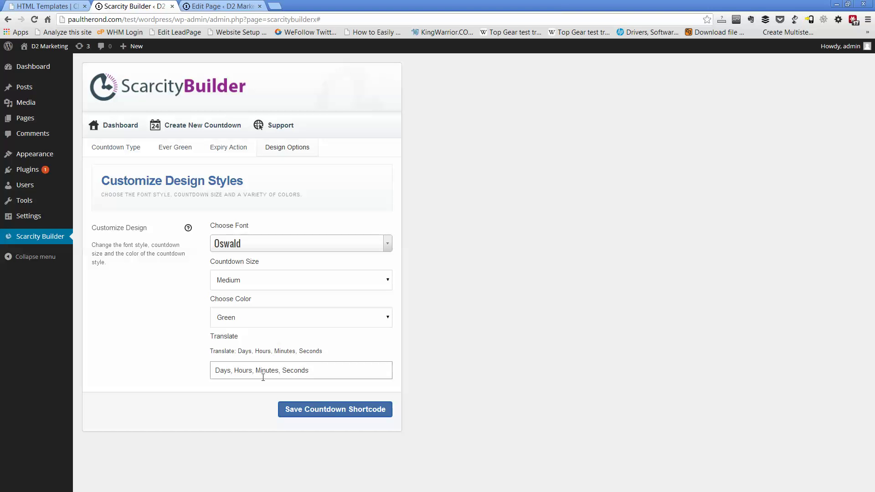
pyautogui.click(335, 413)
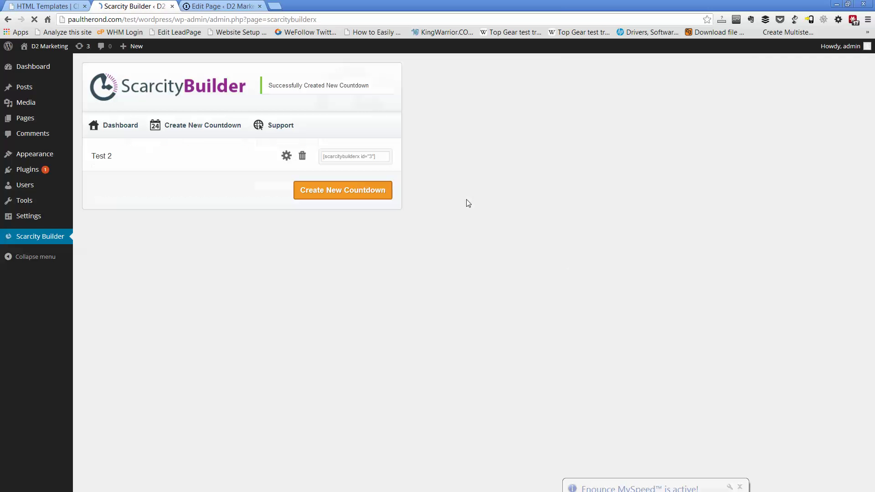
# Step: Copy the shortcode of the Test 2 countdown from the Scarcity Builder dashboard
pyautogui.click(219, 6)
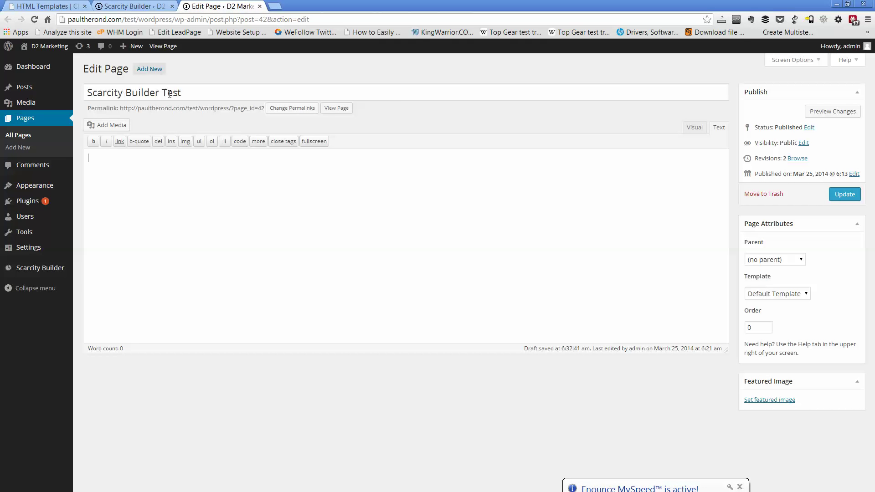
pyautogui.click(123, 6)
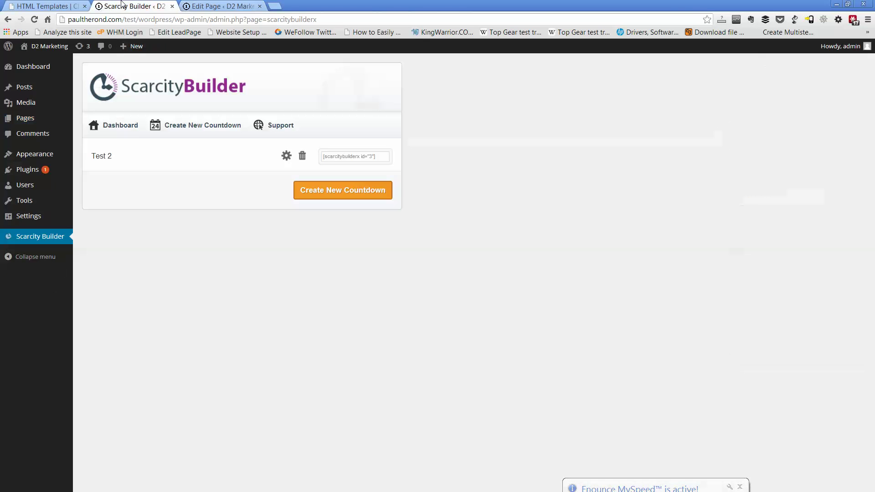
pyautogui.moveTo(375, 161); pyautogui.dragTo(333, 156)
pyautogui.rightClick(333, 157)
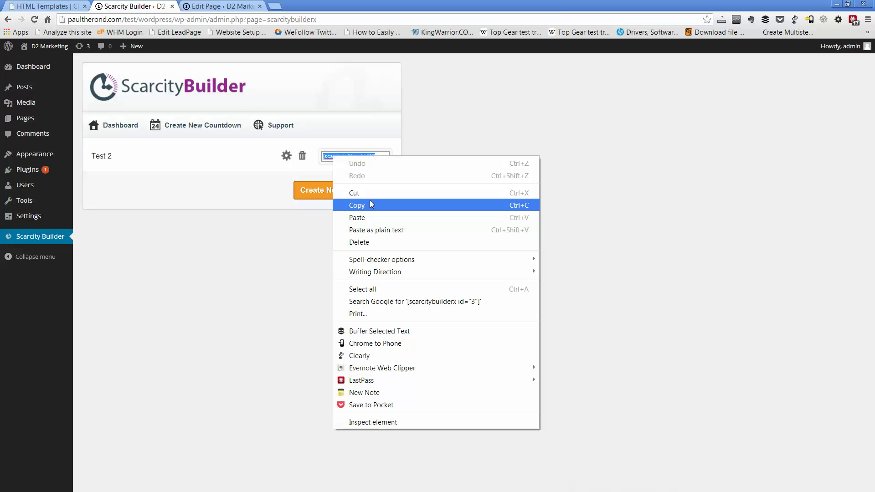
pyautogui.click(370, 202)
# Step: Paste the shortcode [scarcitybuilderx id="3"] into the body of the Scarcity Builder Test page and update the page
pyautogui.click(212, 6)
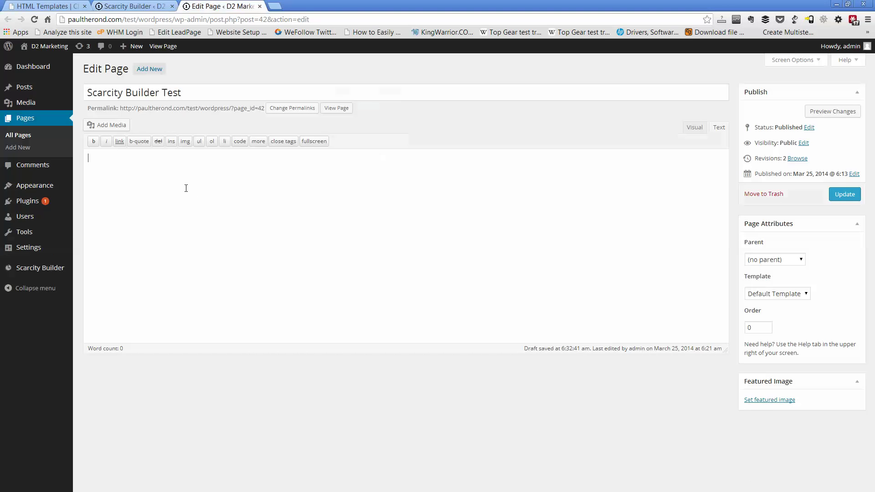
pyautogui.rightClick(155, 169)
pyautogui.click(195, 229)
pyautogui.click(852, 196)
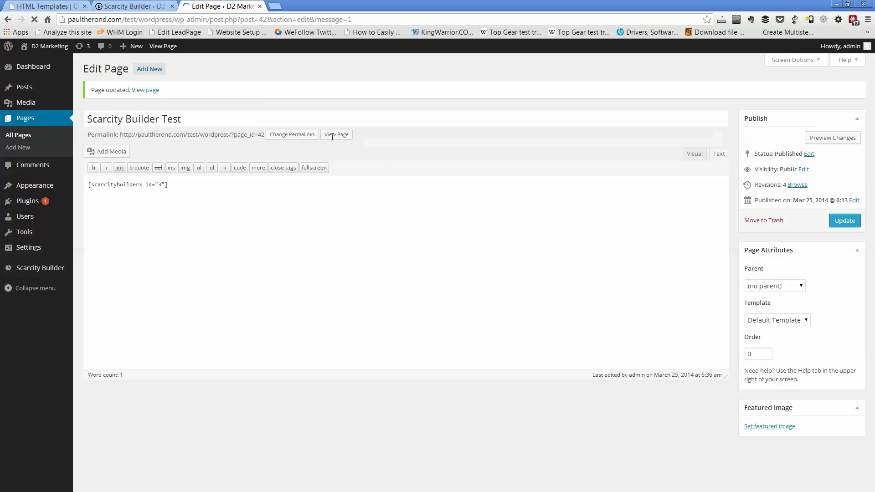
# Step: Open the published Scarcity Builder Test page in a separate tab and view the countdown
pyautogui.rightClick(342, 133)
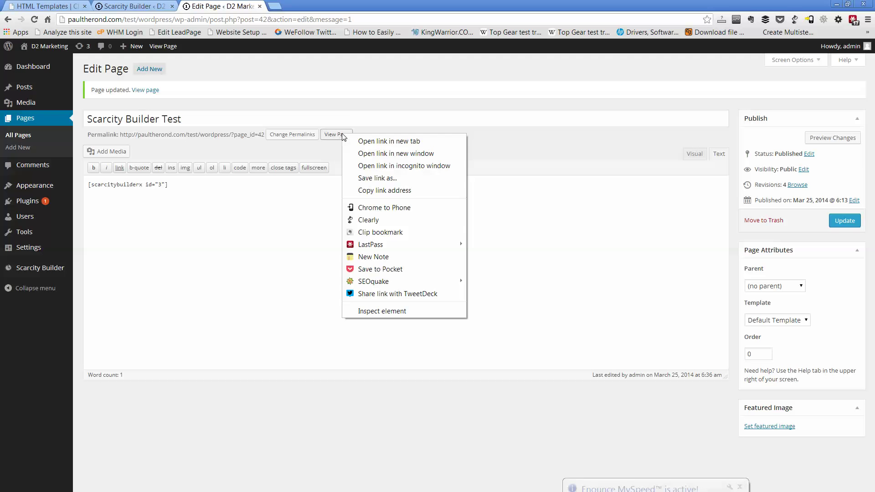
pyautogui.click(364, 139)
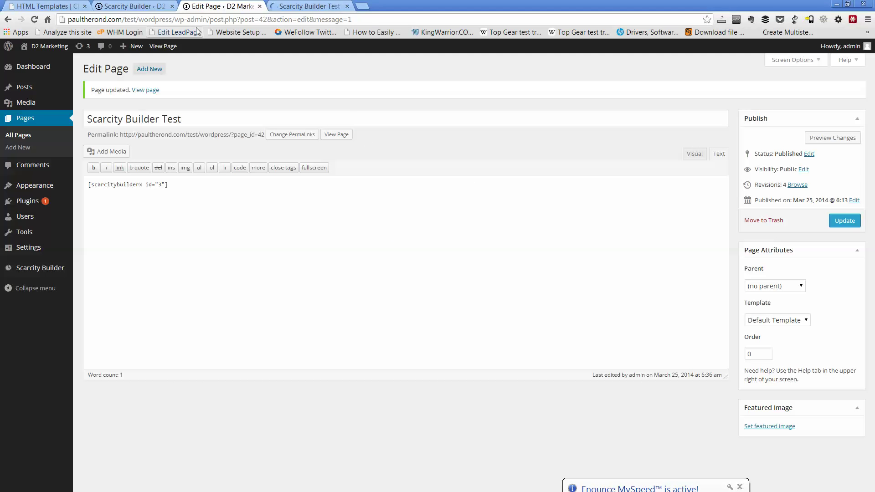
pyautogui.click(299, 6)
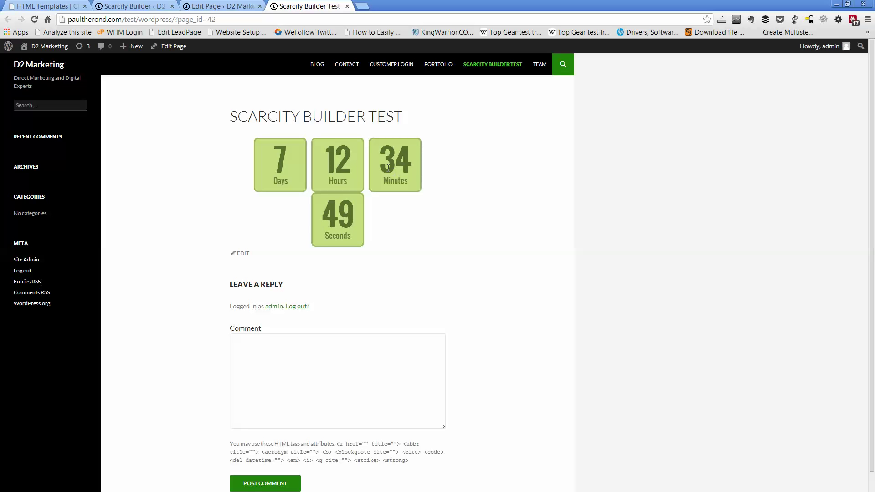
# Step: Create a new countdown in Scarcity Builder named Test with the Cookie Based Countdown type
pyautogui.click(220, 6)
pyautogui.click(142, 6)
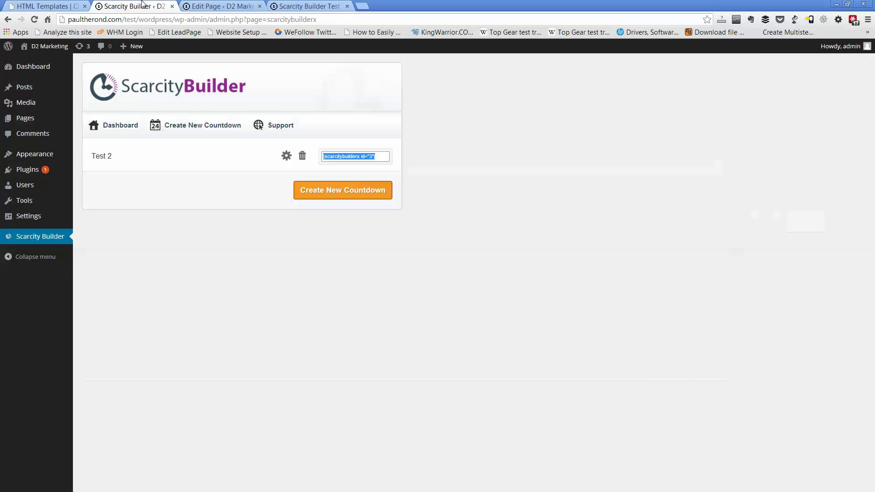
pyautogui.click(481, 272)
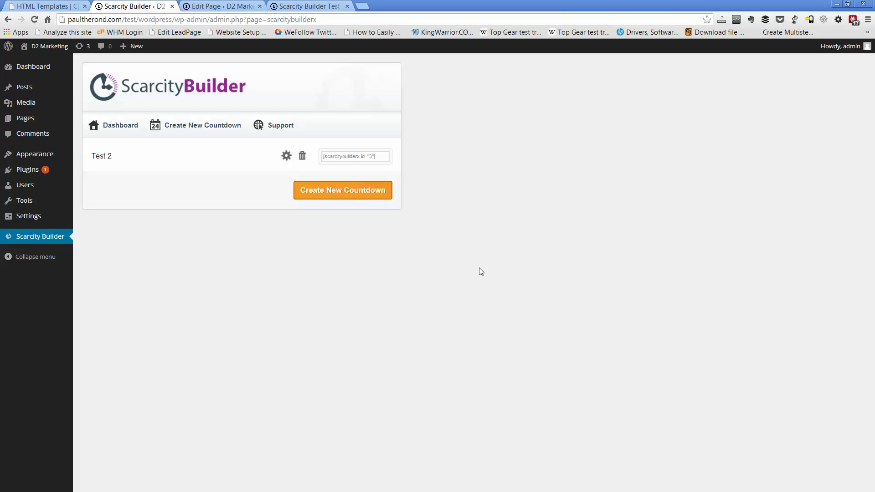
pyautogui.click(345, 192)
pyautogui.click(312, 235)
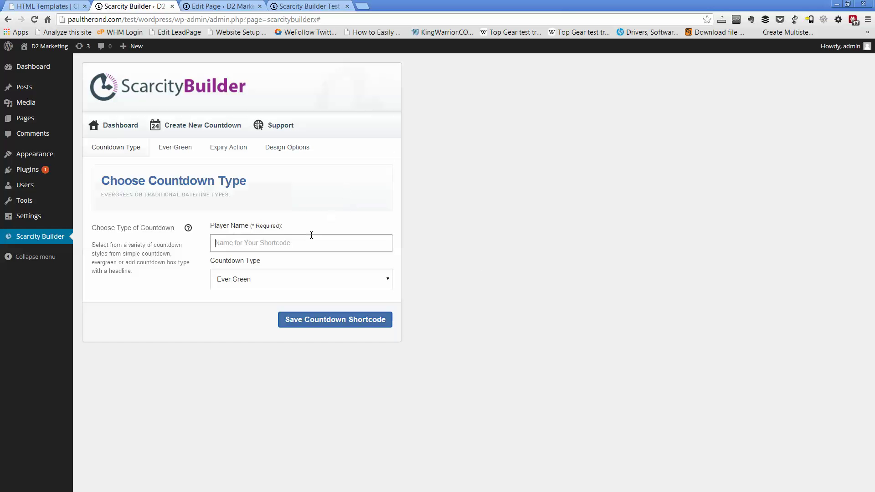
pyautogui.write('Test')
pyautogui.click(422, 214)
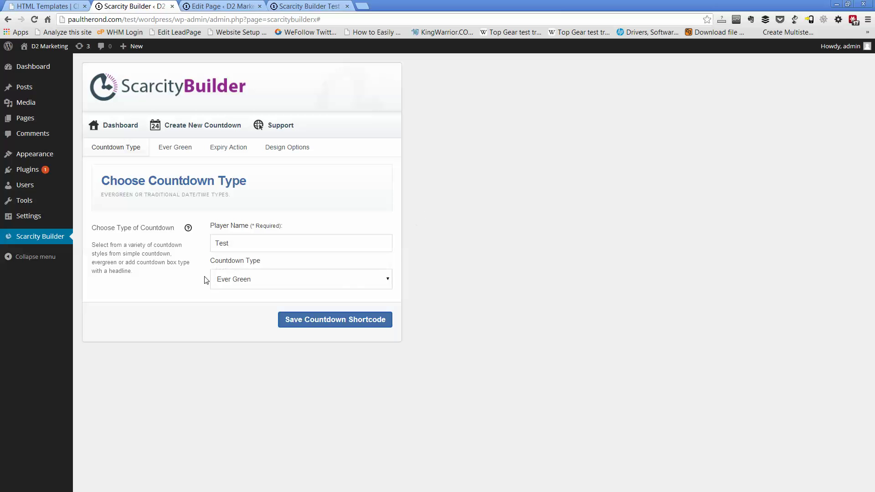
pyautogui.click(278, 278)
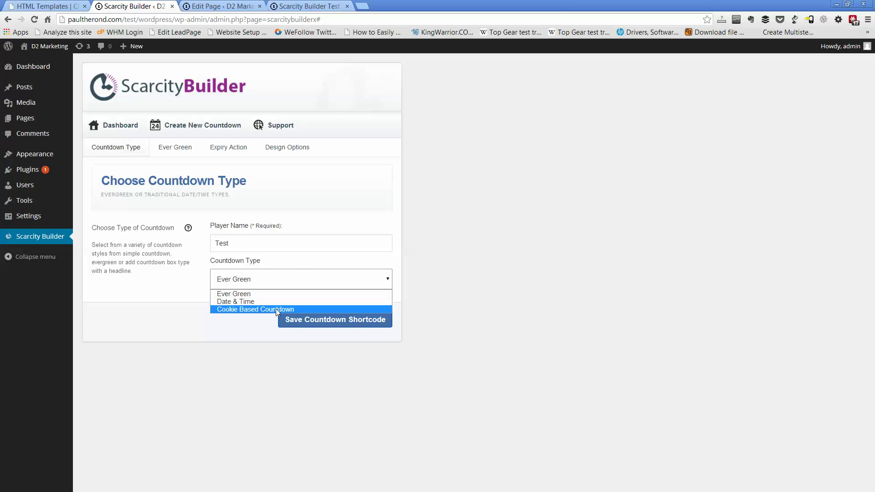
pyautogui.click(276, 309)
# Step: Set the Test countdown's Cookie value to 5
pyautogui.click(191, 145)
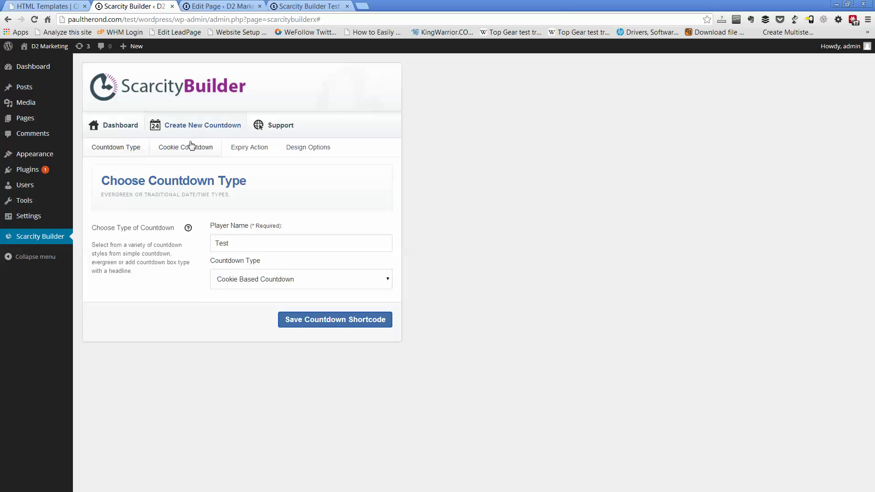
pyautogui.click(171, 146)
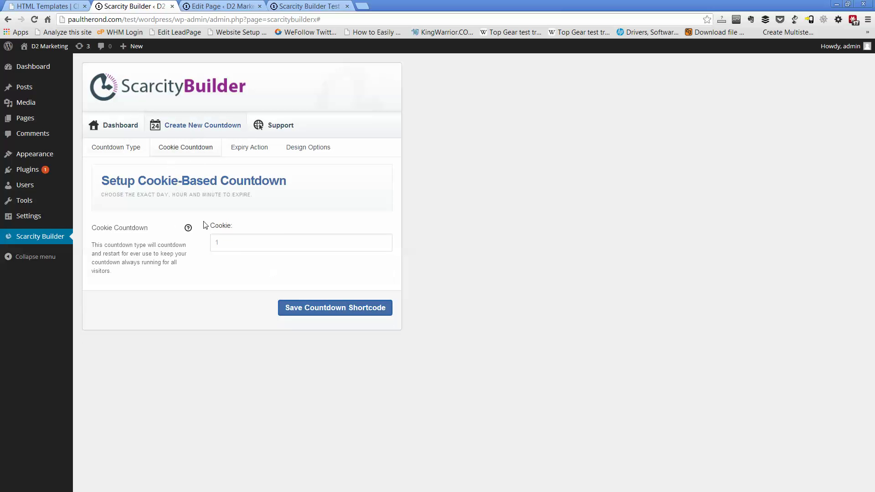
pyautogui.click(239, 247)
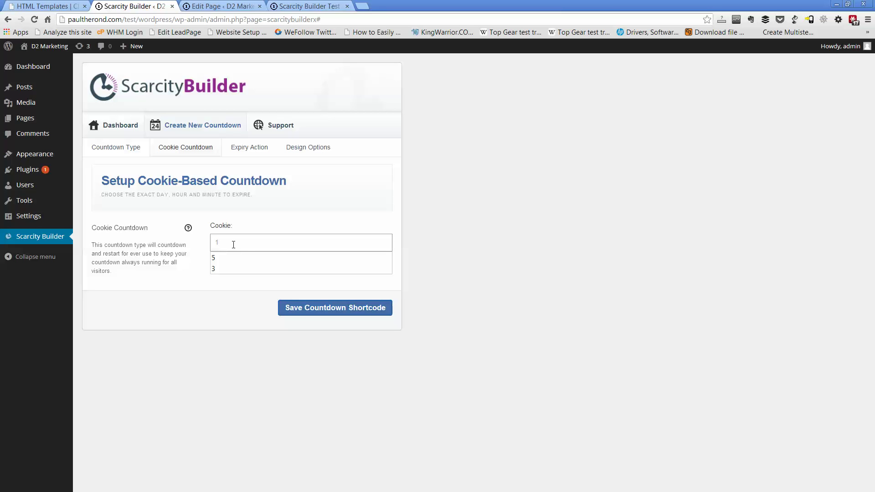
pyautogui.write('5')
pyautogui.click(624, 254)
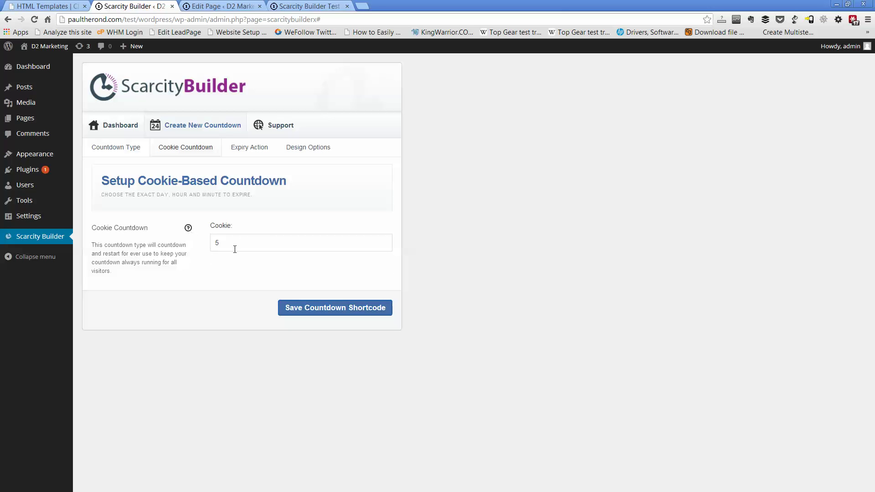
pyautogui.doubleClick(213, 245)
pyautogui.write('5')
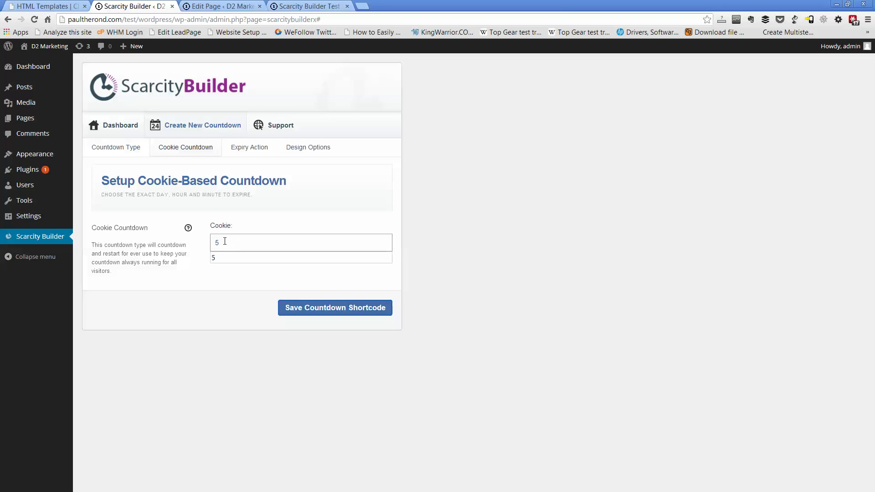
pyautogui.click(584, 201)
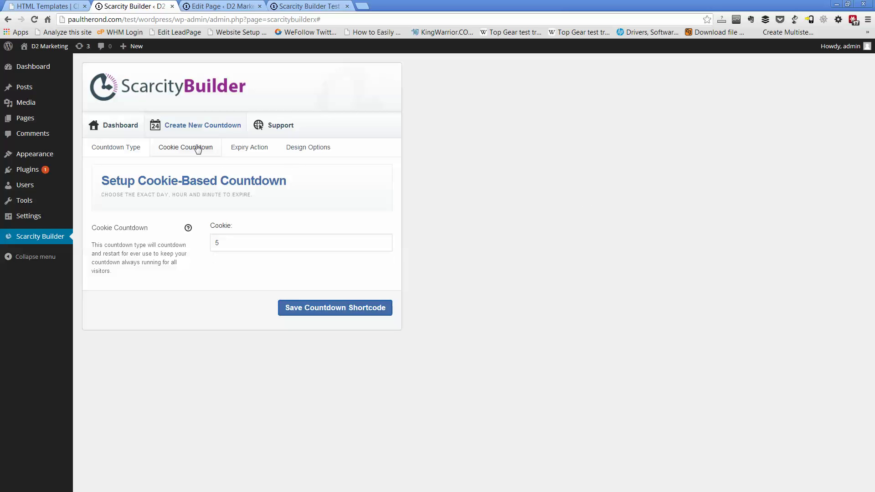
# Step: Set the countdown color to Blue and the font to the one listed below Lato, and save the countdown shortcode
pyautogui.click(231, 150)
pyautogui.click(300, 149)
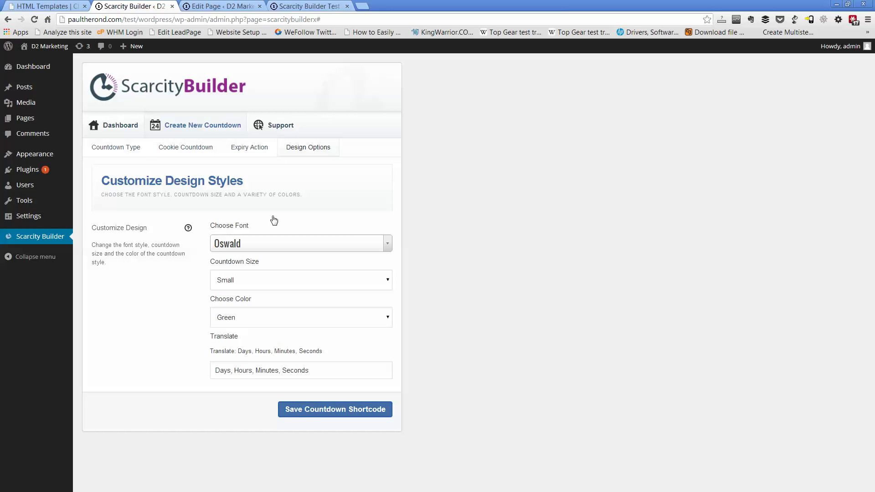
pyautogui.click(269, 318)
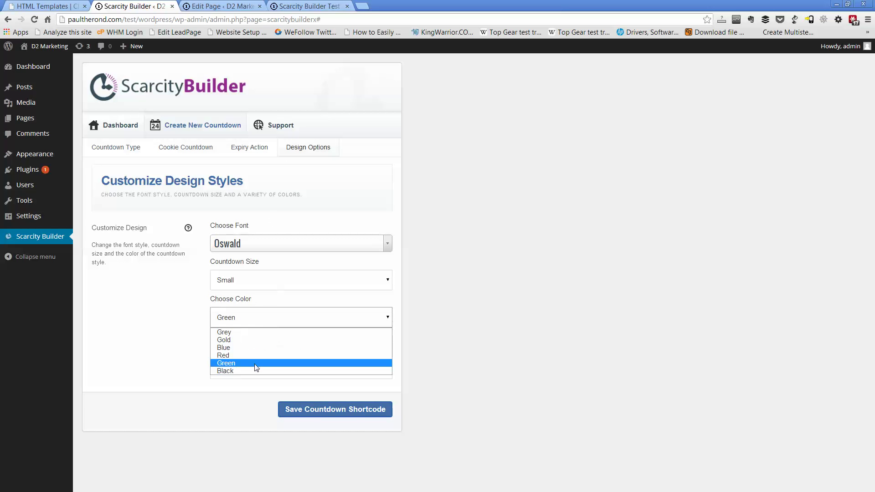
pyautogui.click(254, 349)
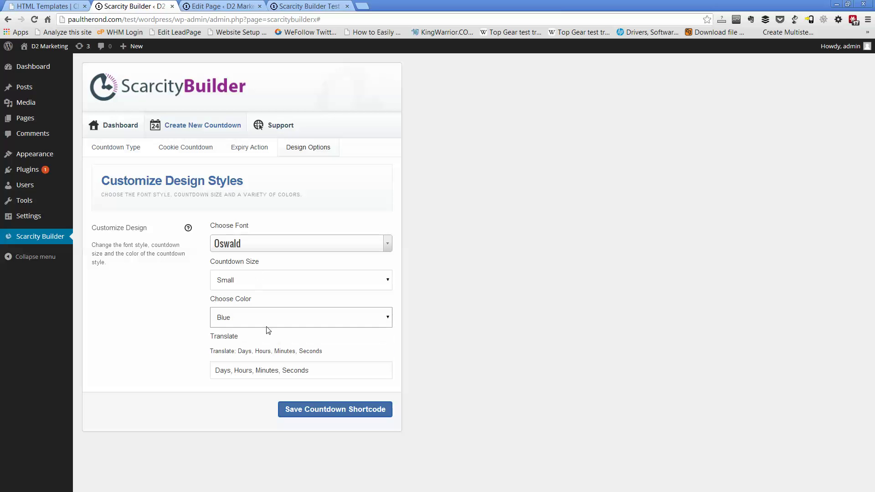
pyautogui.click(273, 246)
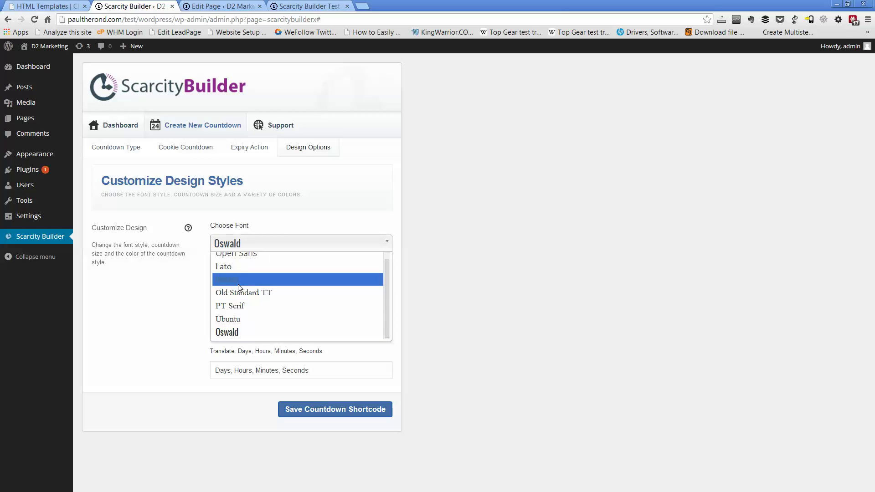
pyautogui.click(288, 278)
pyautogui.click(341, 409)
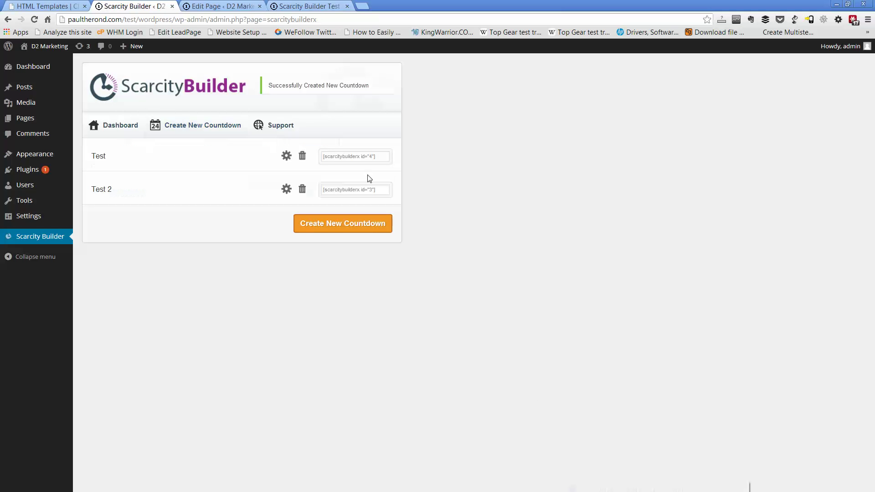
# Step: Copy the shortcode of the Test countdown from the Scarcity Builder dashboard
pyautogui.click(366, 155)
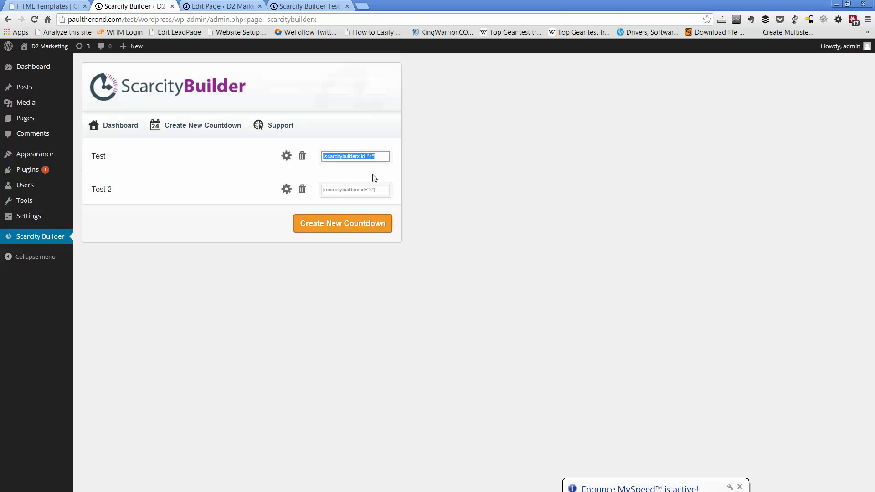
pyautogui.rightClick(362, 156)
pyautogui.click(390, 202)
# Step: Paste the shortcode [scarcitybuilderx id="4"] below the existing one in the Scarcity Builder Test page body and update the page
pyautogui.click(246, 7)
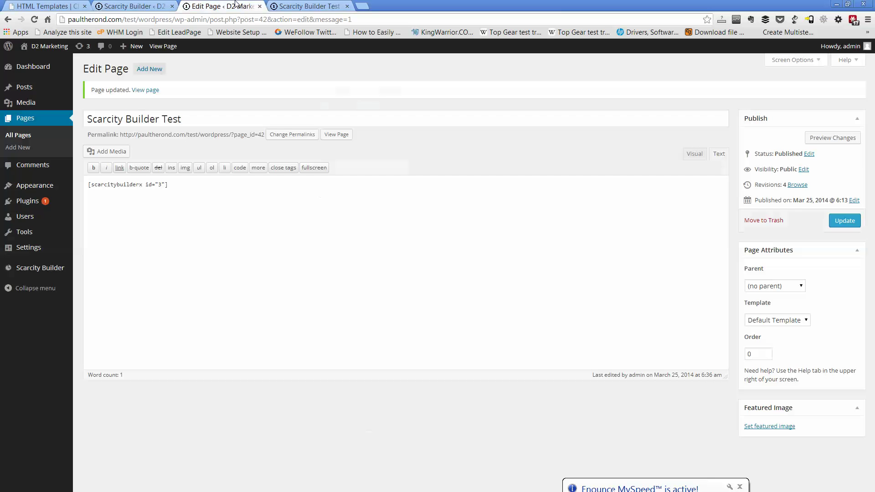
pyautogui.click(246, 208)
pyautogui.press('Return')
pyautogui.press('Return')
pyautogui.hotkey('ctrl', 'v')
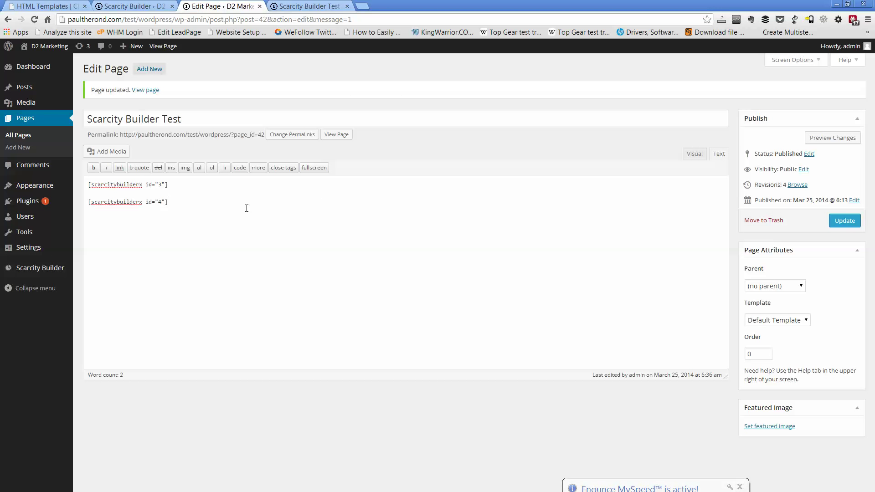
pyautogui.click(845, 221)
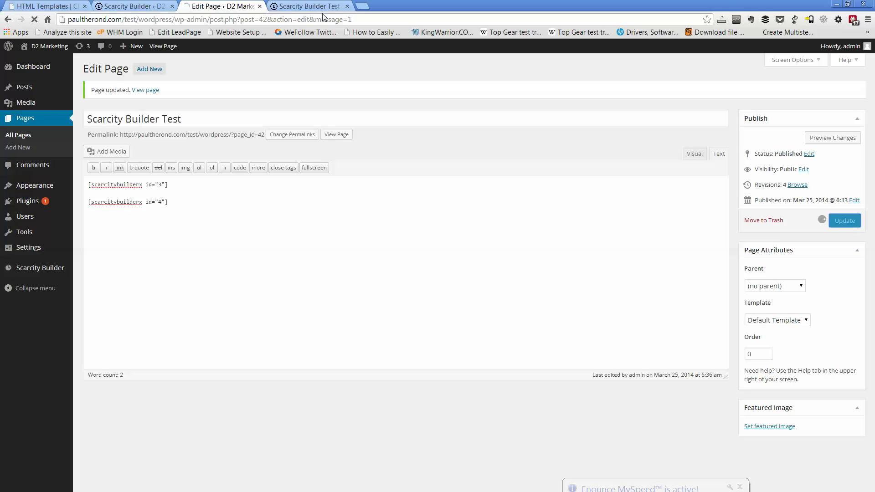
# Step: Reload the published Scarcity Builder Test page and view both countdowns
pyautogui.click(291, 6)
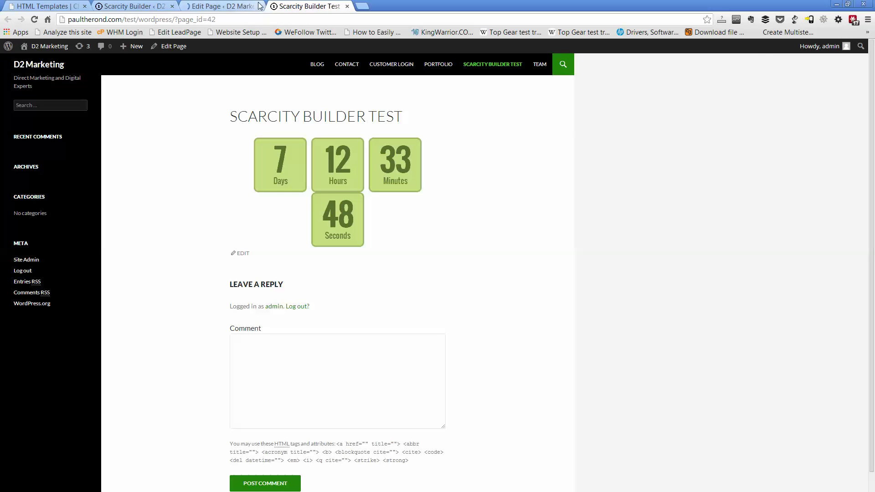
pyautogui.click(34, 19)
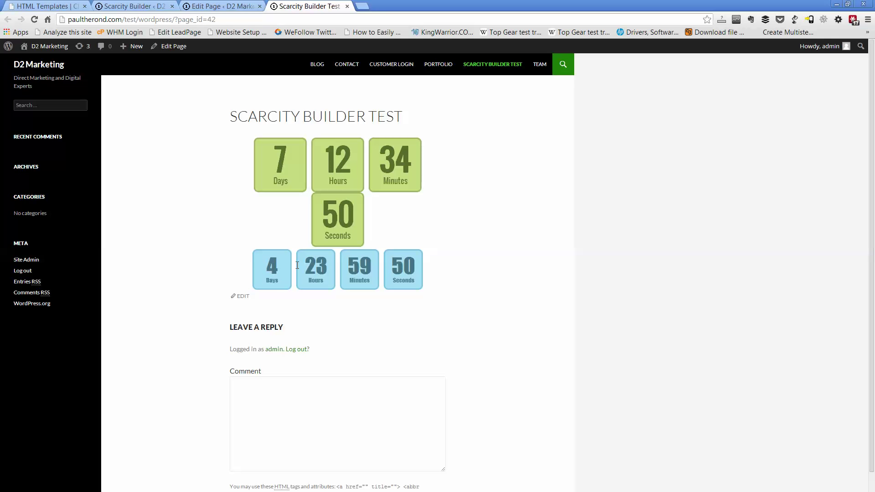
# Step: Open the Test countdown for editing and review its countdown type, cookie countdown and expiry action settings
pyautogui.click(219, 6)
pyautogui.click(137, 5)
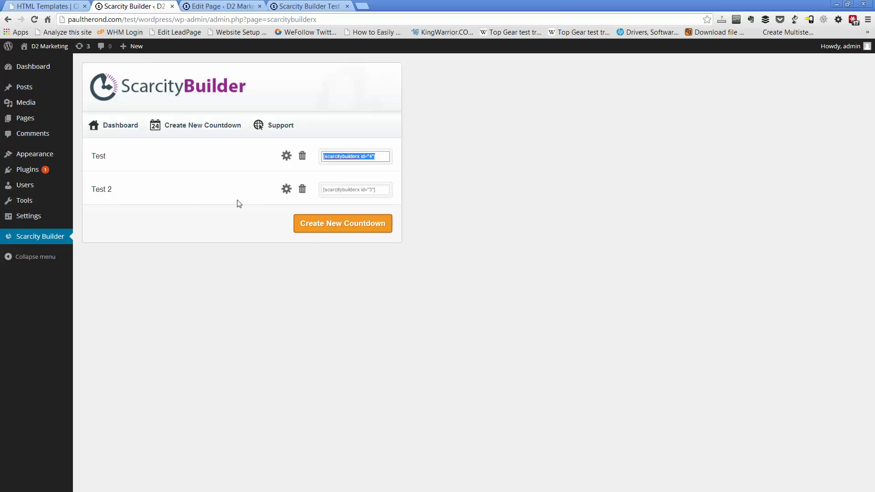
pyautogui.click(286, 156)
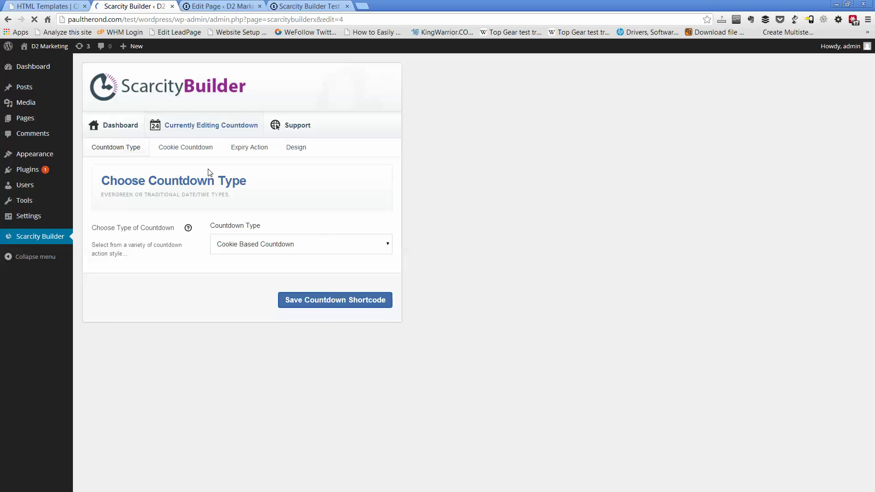
pyautogui.click(183, 147)
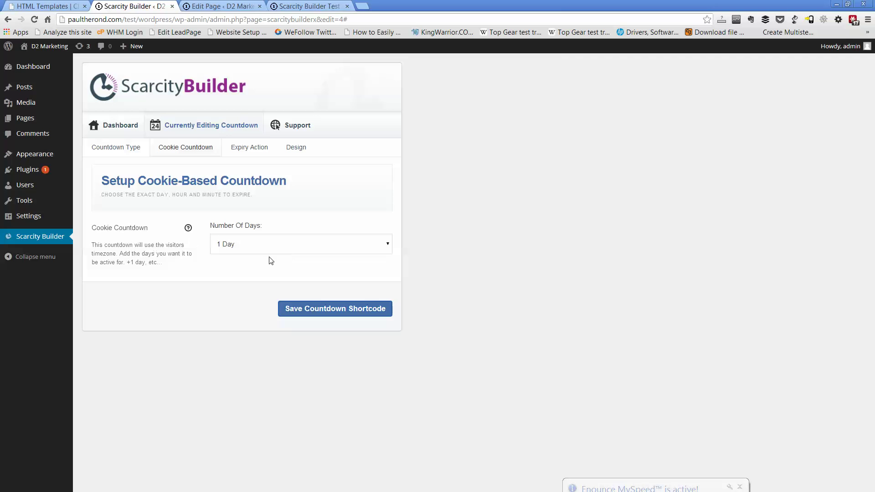
pyautogui.click(120, 153)
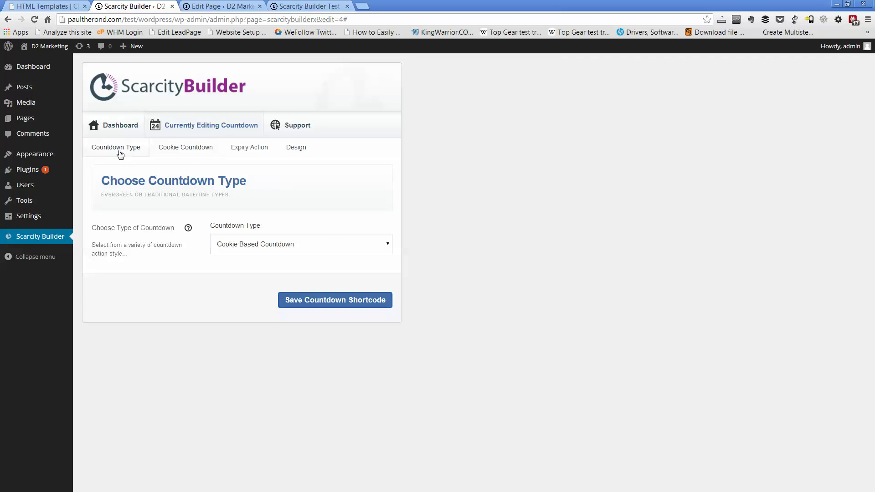
pyautogui.click(186, 158)
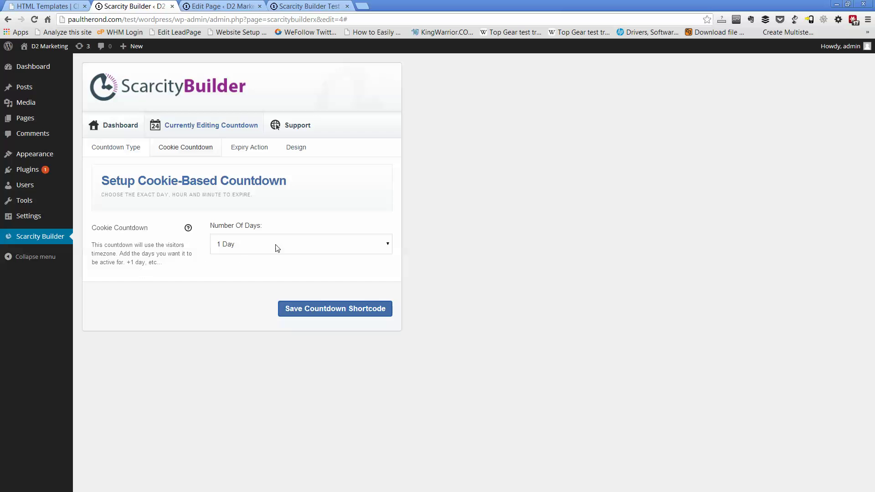
pyautogui.click(252, 146)
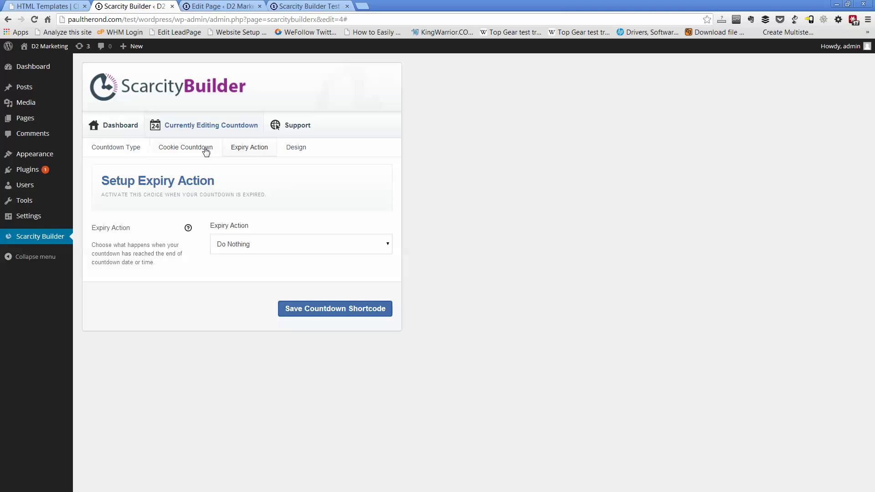
# Step: Set the Test countdown's number of days to 4 Days and save the countdown shortcode
pyautogui.click(200, 150)
pyautogui.click(279, 248)
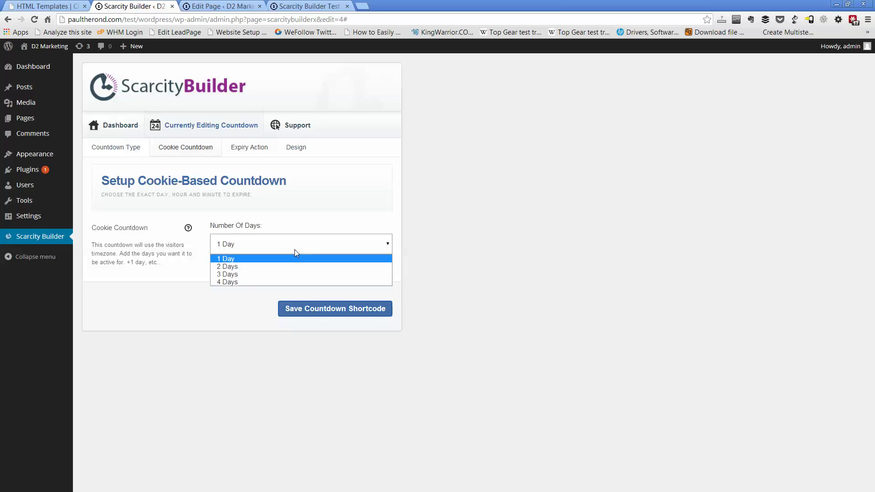
pyautogui.click(256, 281)
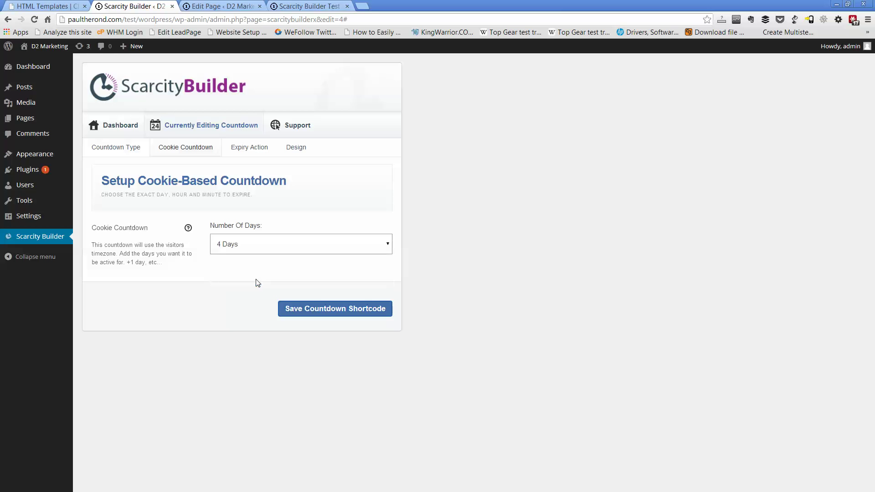
pyautogui.click(328, 311)
# Step: Reload the published Scarcity Builder Test page and check the blue cookie-based countdown after the duration edit
pyautogui.hotkey('ctrl', 'Tab')
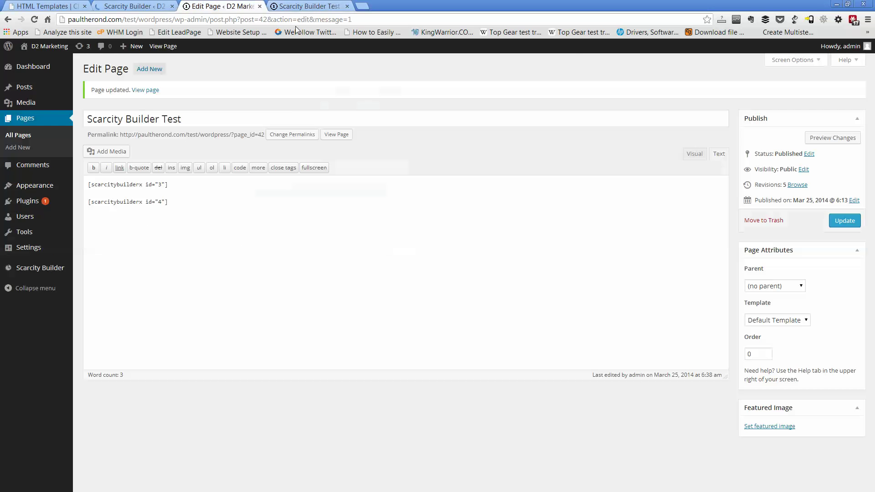
pyautogui.click(306, 6)
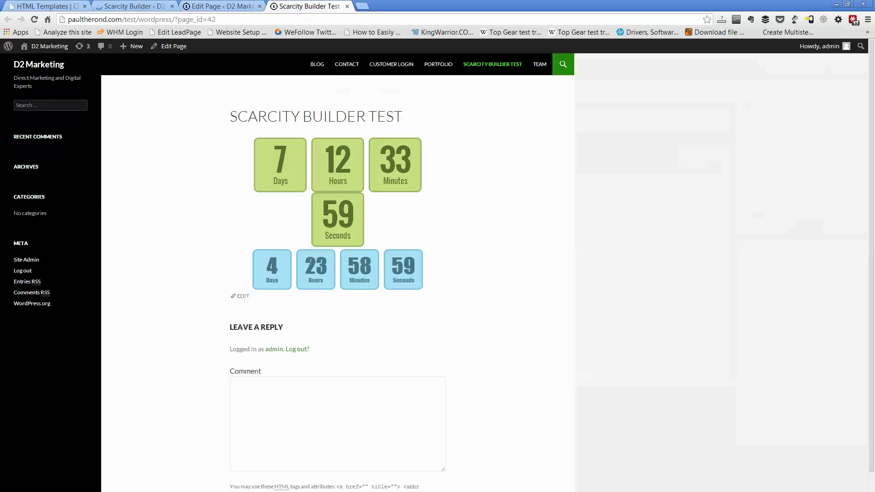
pyautogui.click(132, 6)
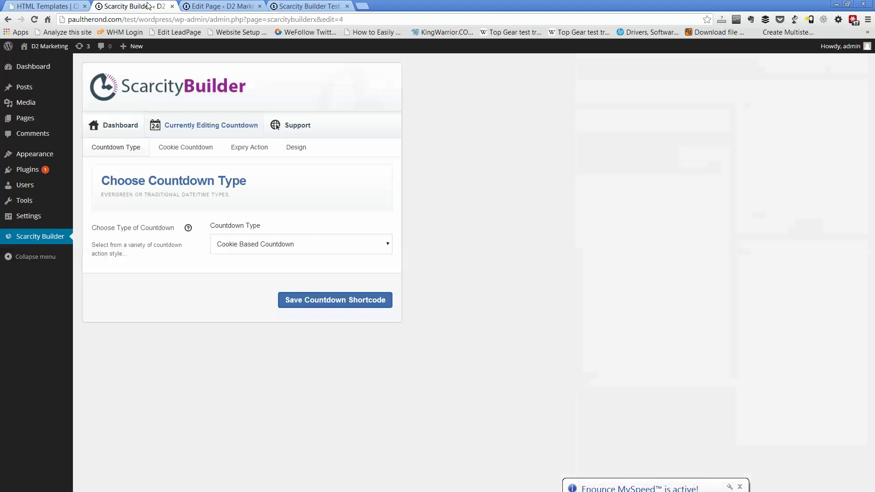
pyautogui.click(309, 6)
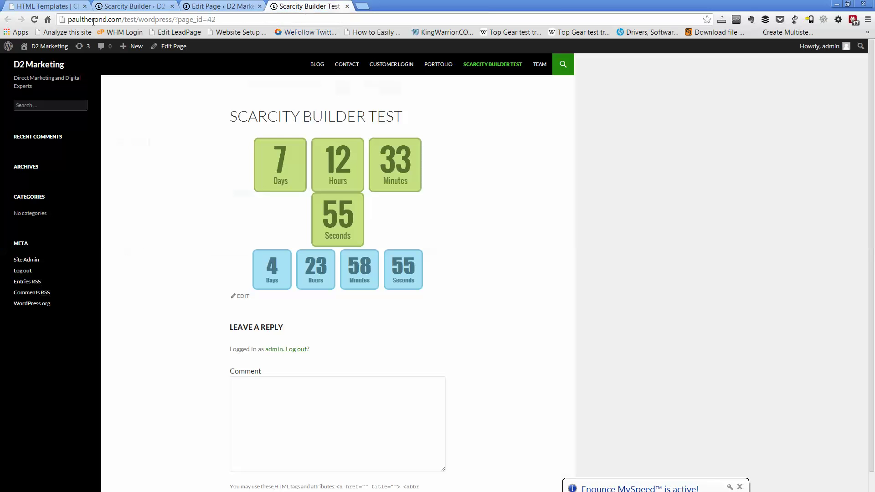
pyautogui.click(33, 20)
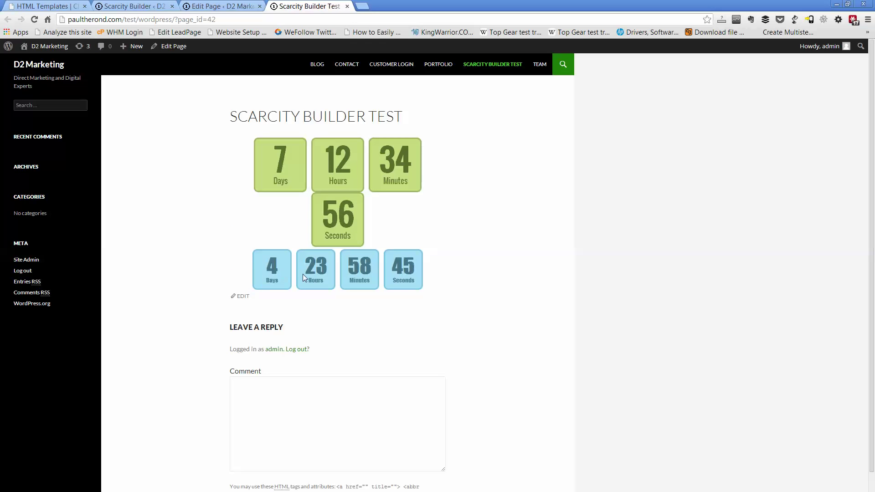
# Step: Check the Test countdown's number-of-days setting and compare it with the blue countdown on the published page
pyautogui.click(221, 6)
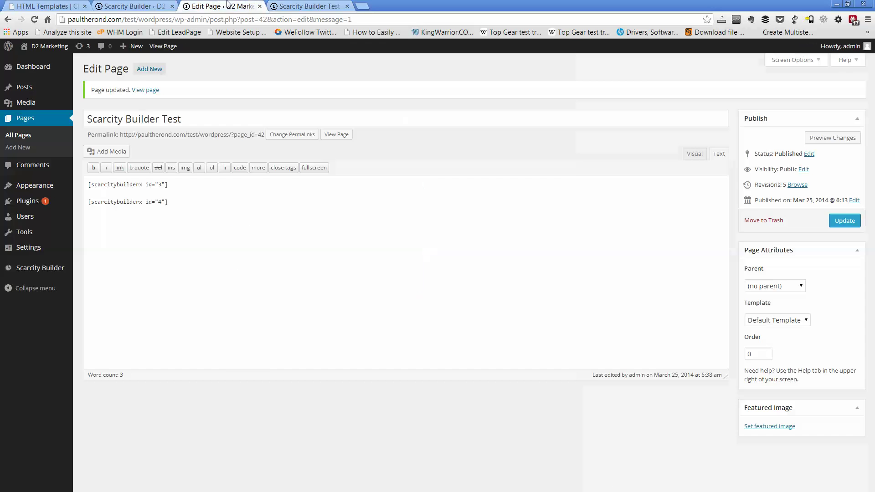
pyautogui.click(132, 4)
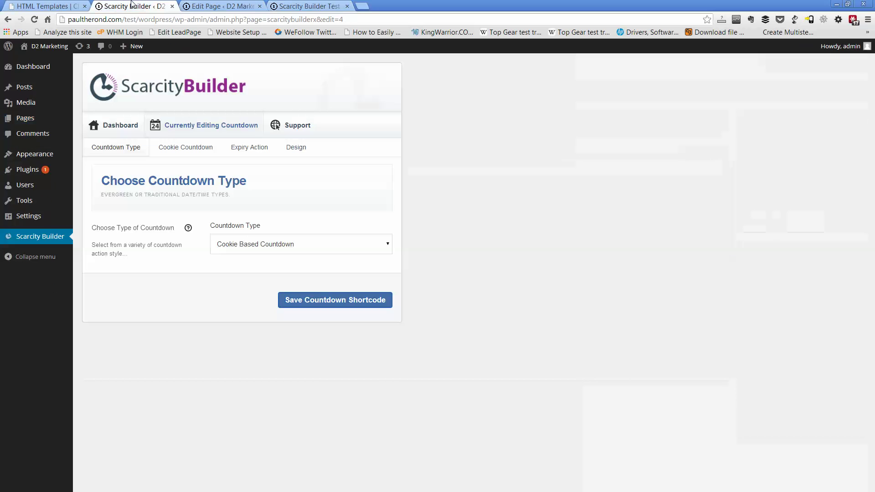
pyautogui.click(187, 149)
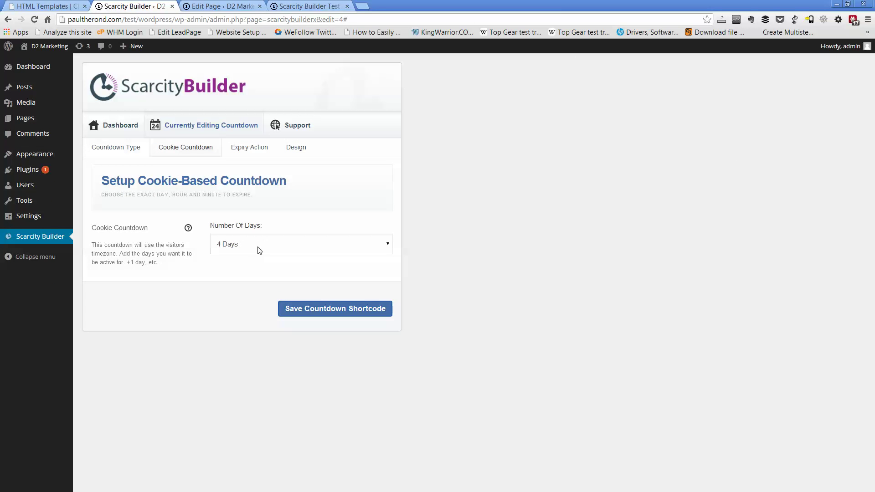
pyautogui.click(306, 247)
pyautogui.click(532, 247)
pyautogui.hotkey('ctrl', '4')
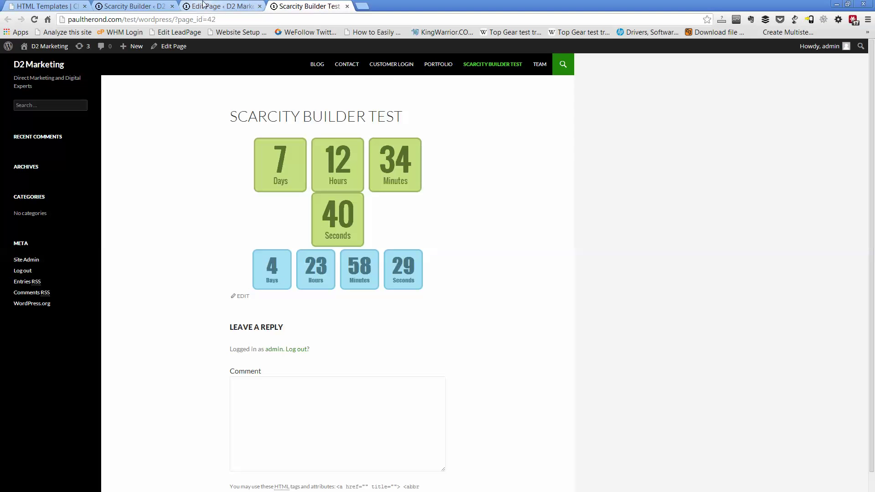
# Step: Review the number-of-days choices in the Test countdown's cookie settings and go back to its countdown type settings
pyautogui.click(132, 5)
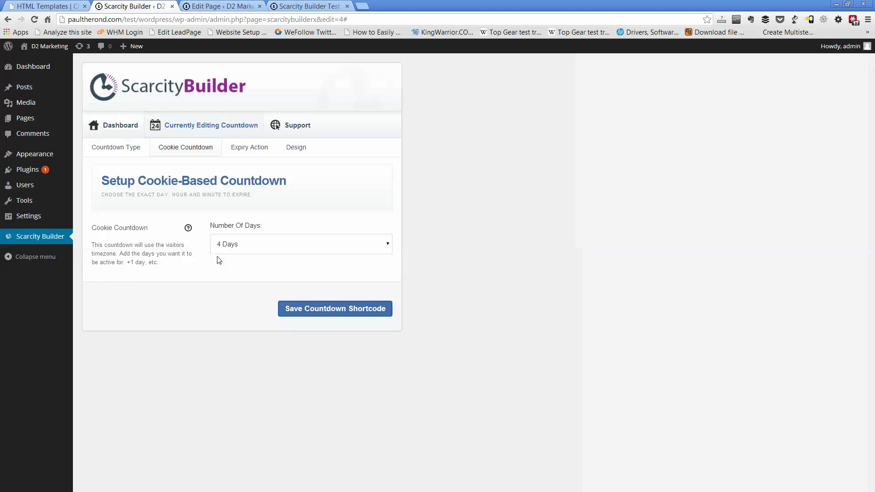
pyautogui.click(252, 245)
pyautogui.click(252, 245)
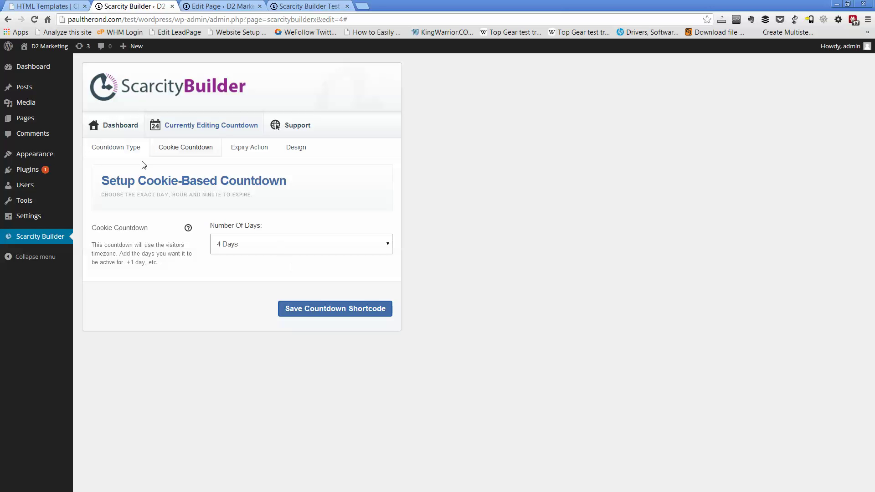
pyautogui.click(120, 151)
# Step: Return to the Scarcity Builder countdown list and check both running countdowns on the published Scarcity Builder Test page
pyautogui.click(102, 126)
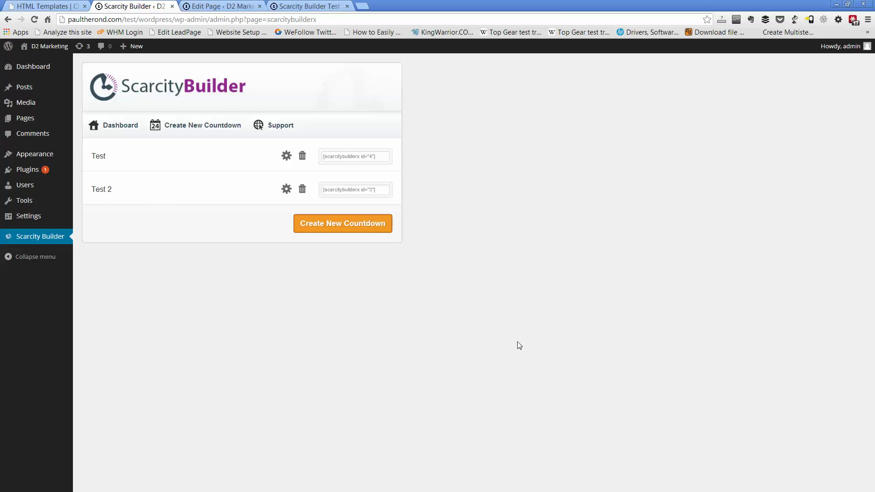
pyautogui.click(305, 6)
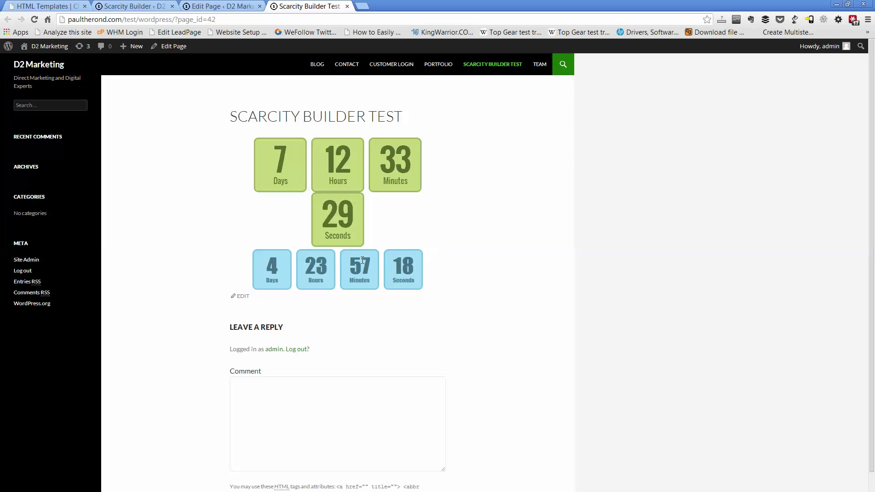
pyautogui.click(130, 6)
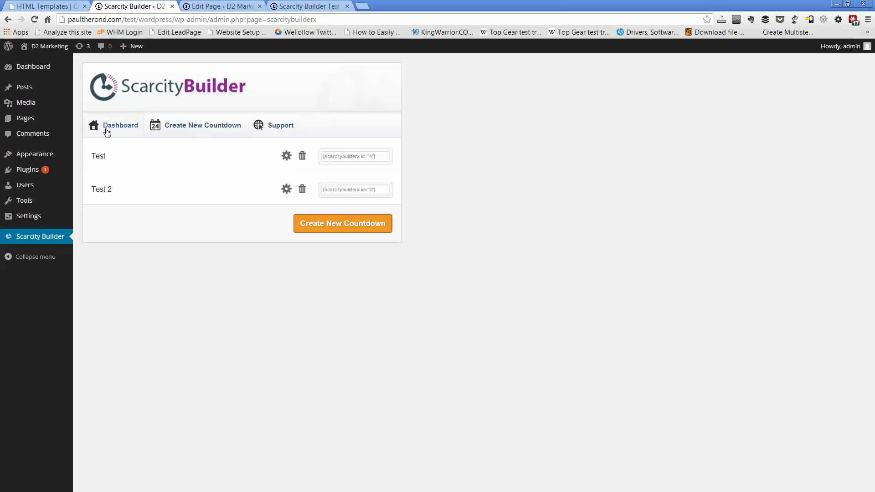
# Step: Open the Test countdown for editing and examine the available countdown types: Ever Green, Date & Time and Cookie Based Countdown
pyautogui.click(286, 157)
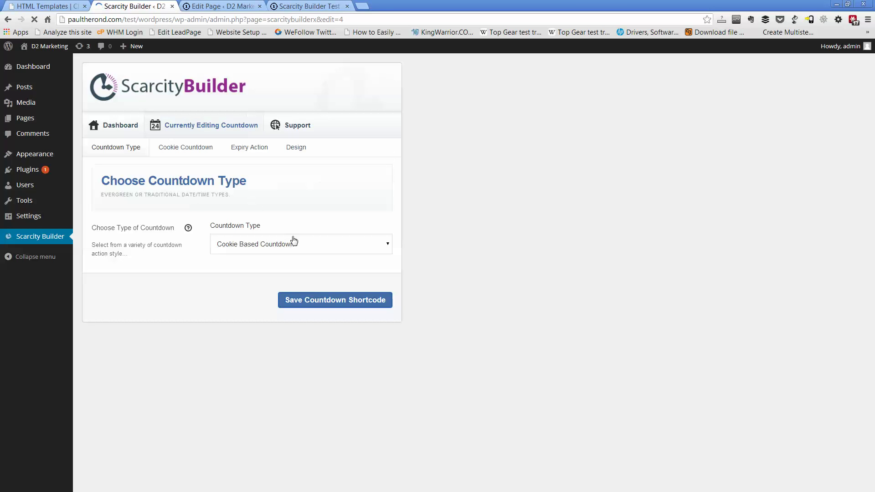
pyautogui.click(385, 244)
pyautogui.click(277, 264)
pyautogui.click(380, 249)
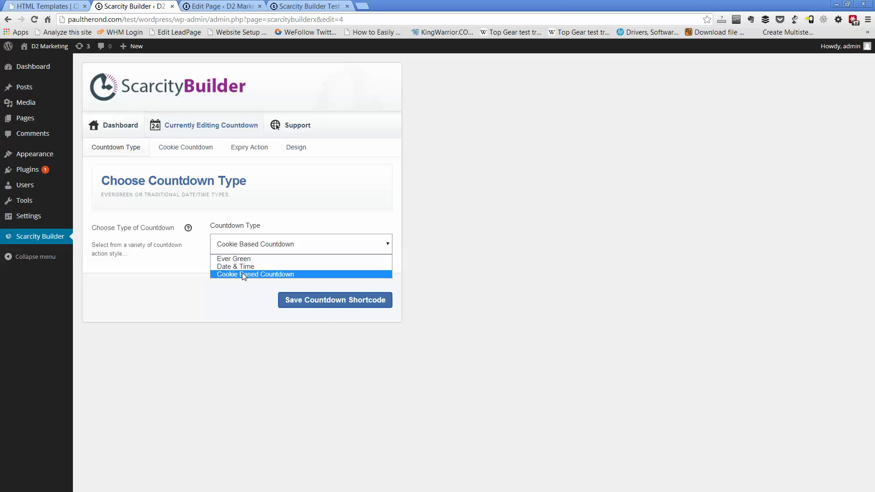
pyautogui.click(568, 237)
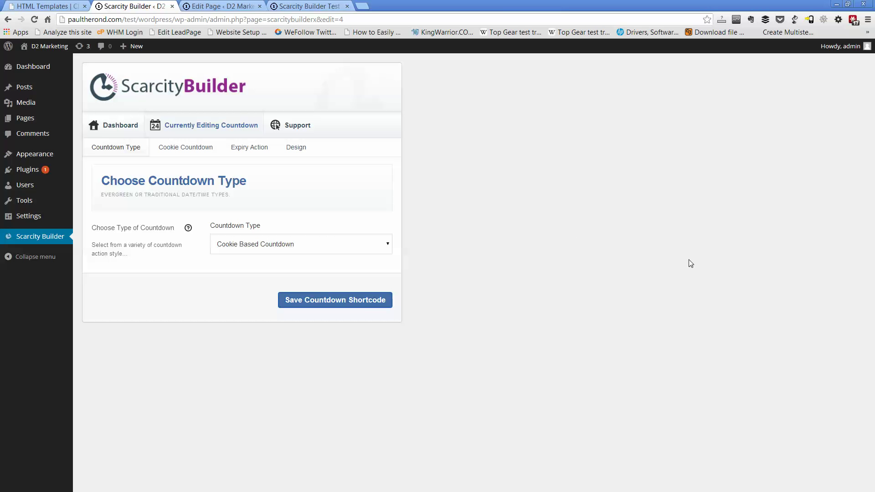
pyautogui.click(369, 243)
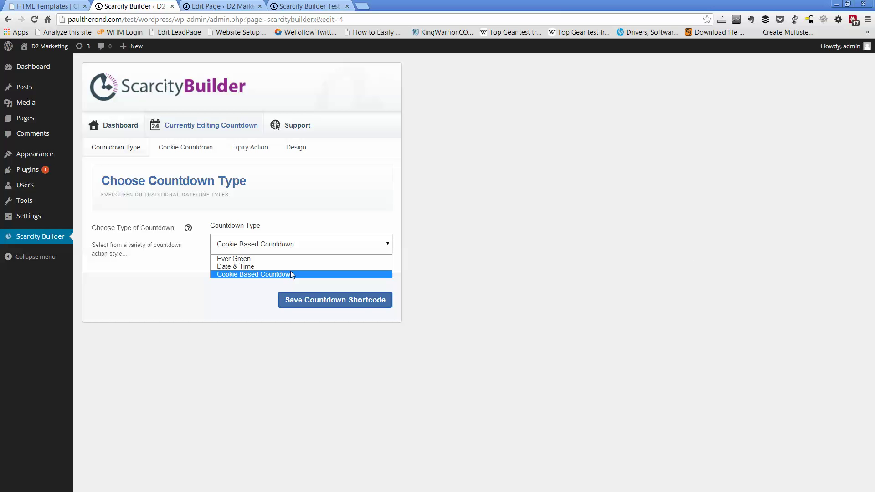